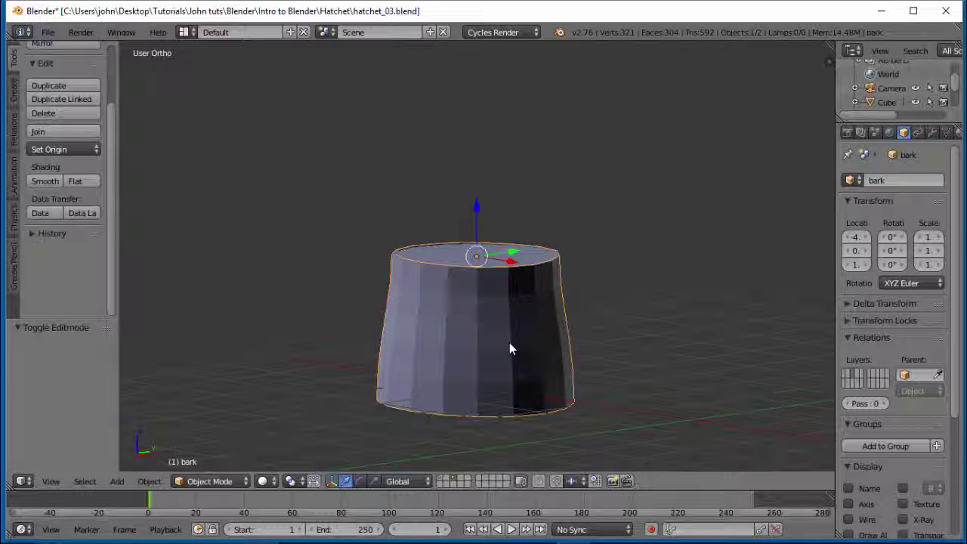
Enter Edit Mode on the bark cylinder and inspect it in front and back orthographic views.
key("Tab")
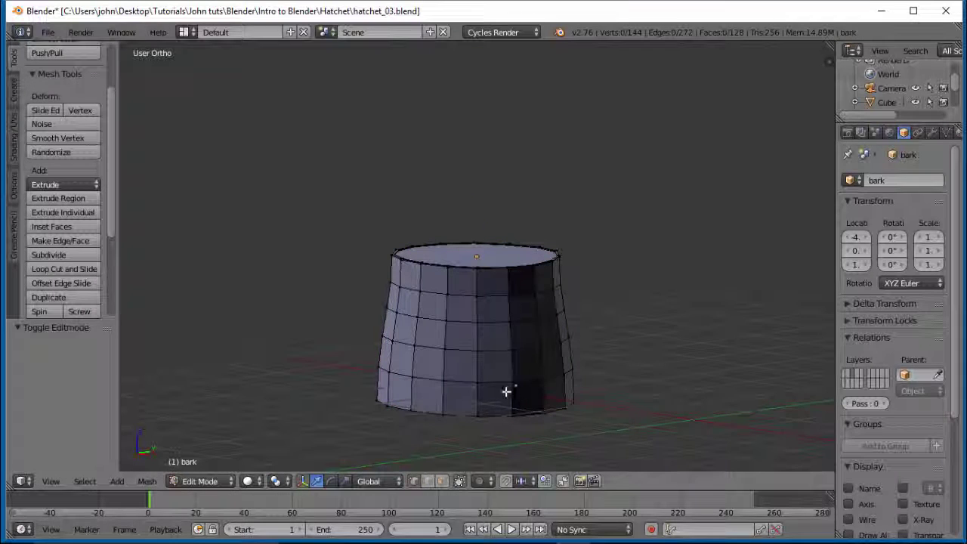
scroll(511, 388, "down", 1)
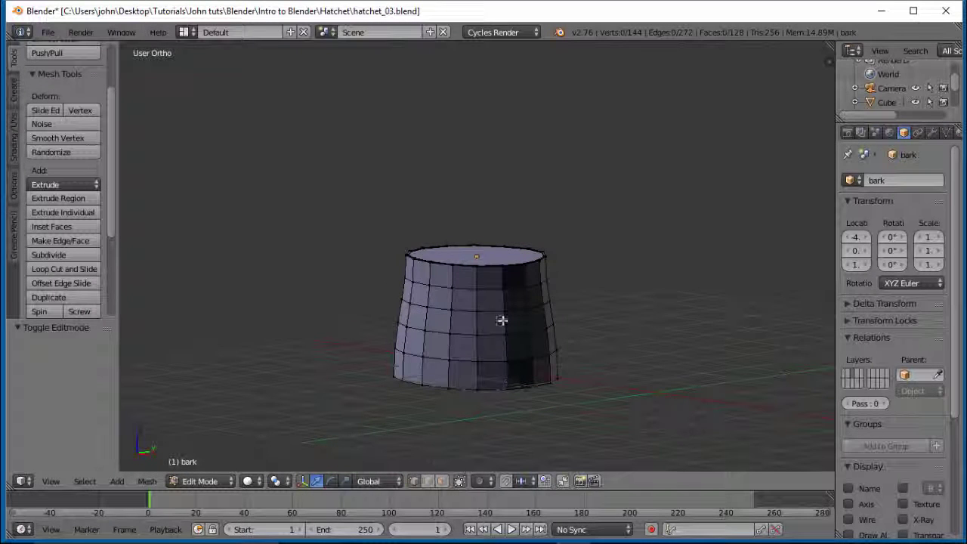
middle_click_drag(509, 292, 520, 354)
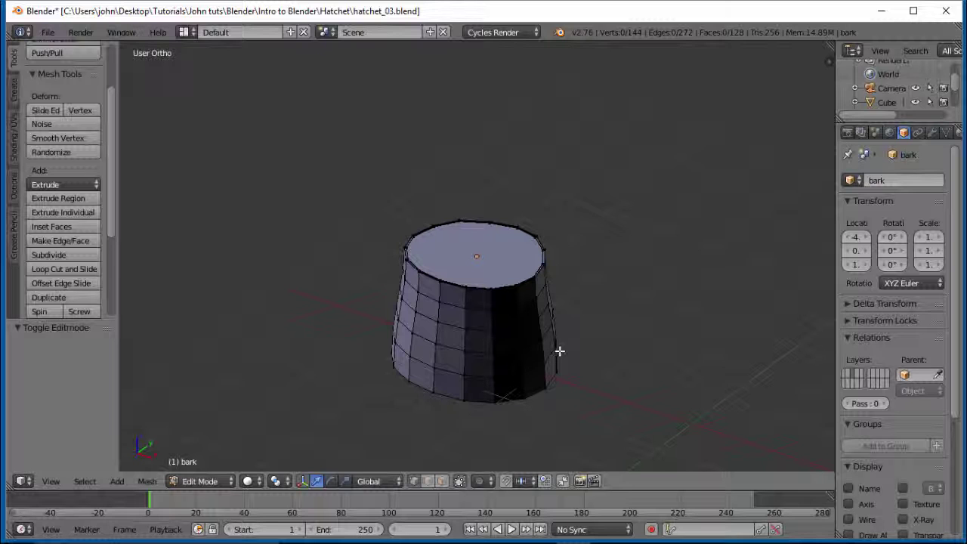
key("KP_1")
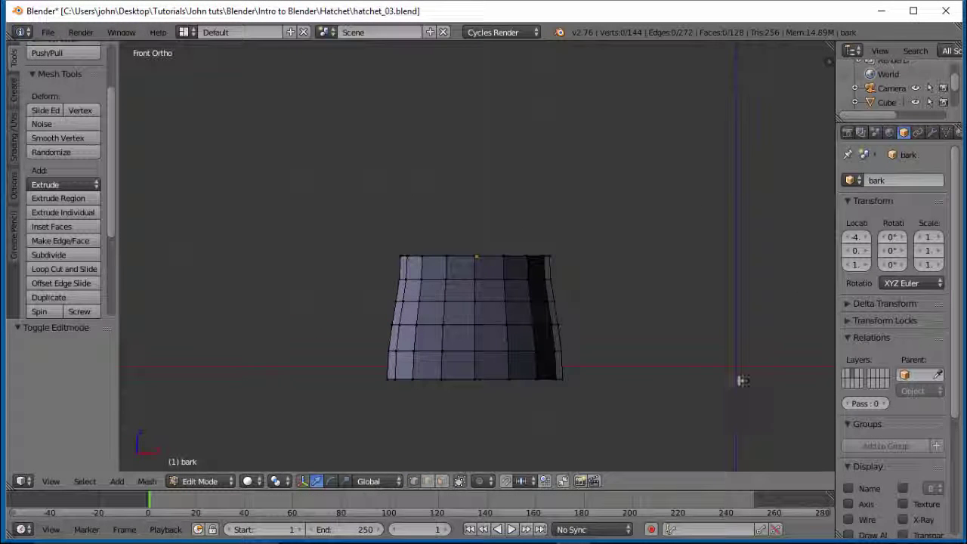
mouse_move(687, 341)
middle_mouse_down()
mouse_move(615, 363)
mouse_move(464, 380)
mouse_move(460, 365)
mouse_move(519, 352)
middle_mouse_up()
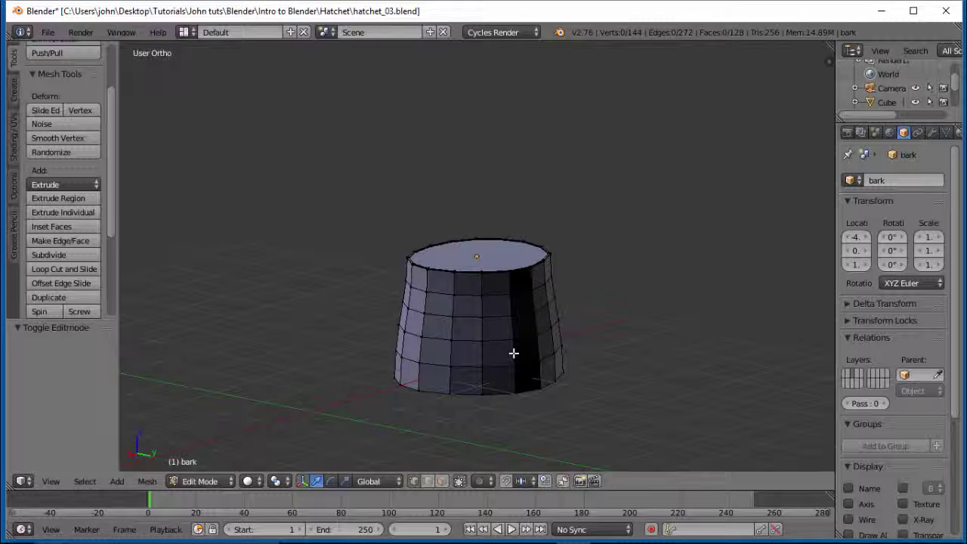
key("KP_1")
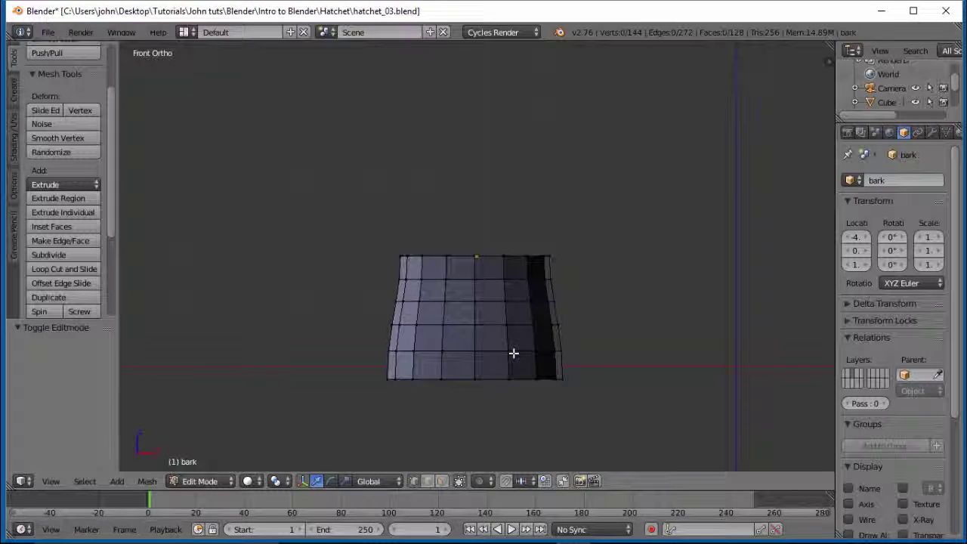
key("ctrl+KP_1")
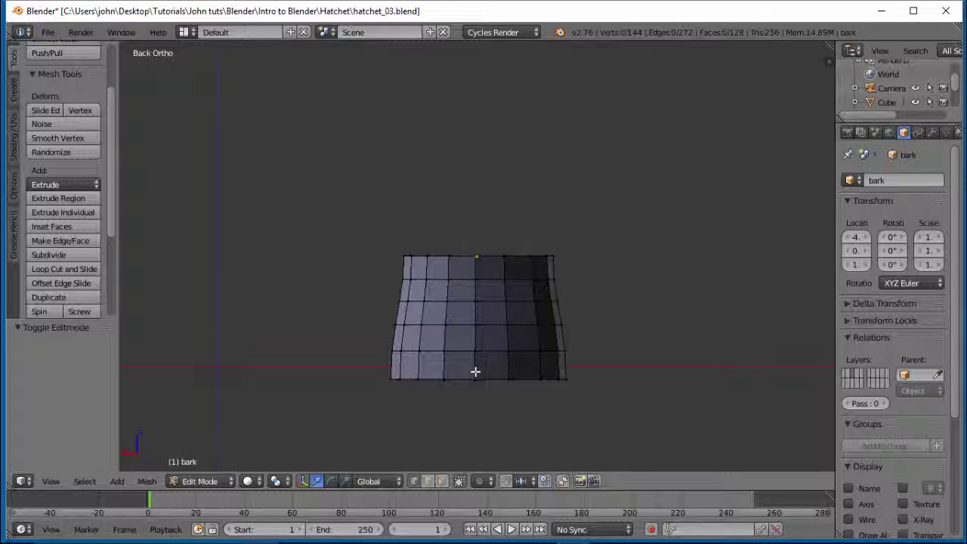
Select a vertical edge loop on the cylinder's side and mark it as a UV seam.
right_click(418, 367, "alt")
middle_click_drag(459, 321, 797, 375)
scroll(570, 318, "up", 8)
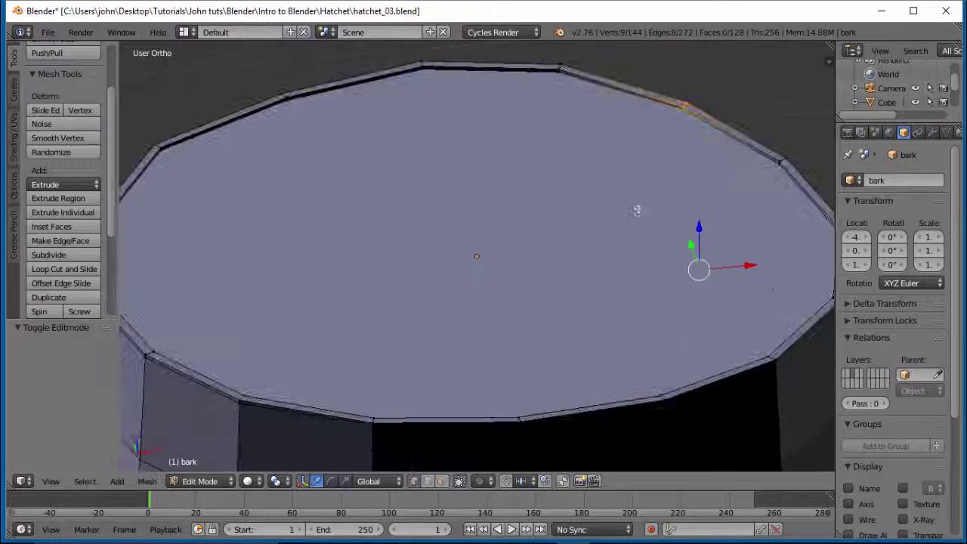
middle_click_drag(637, 211, 434, 174)
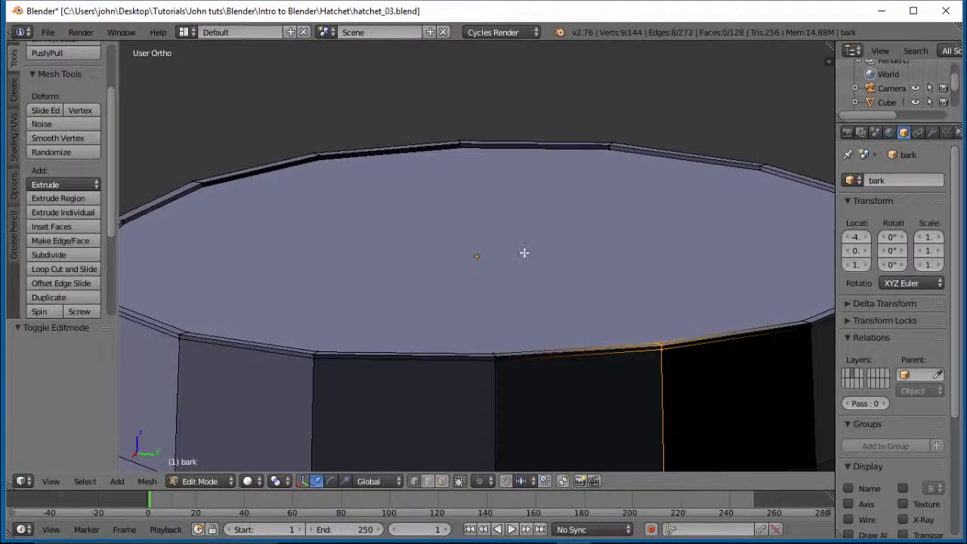
scroll(586, 259, "down", 4)
scroll(585, 258, "down", 2)
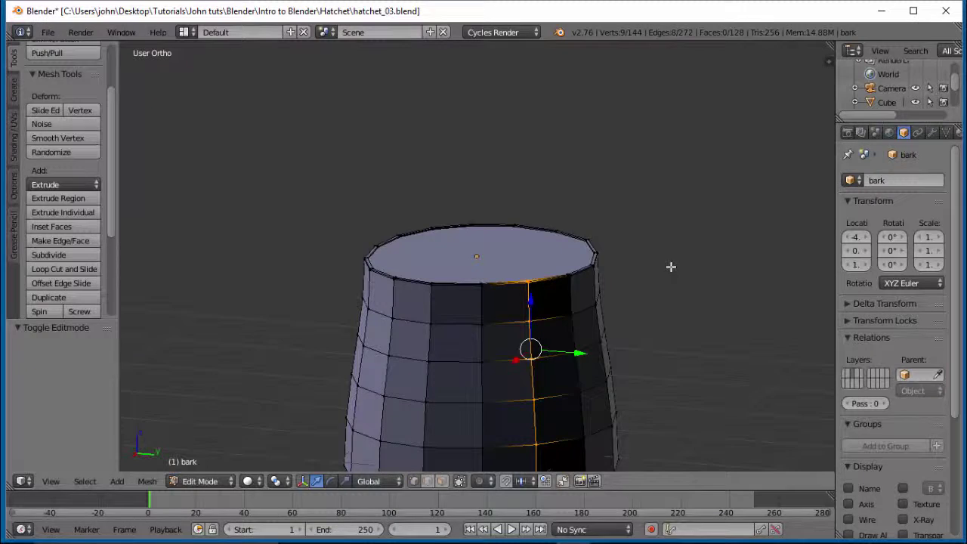
key("ctrl+e")
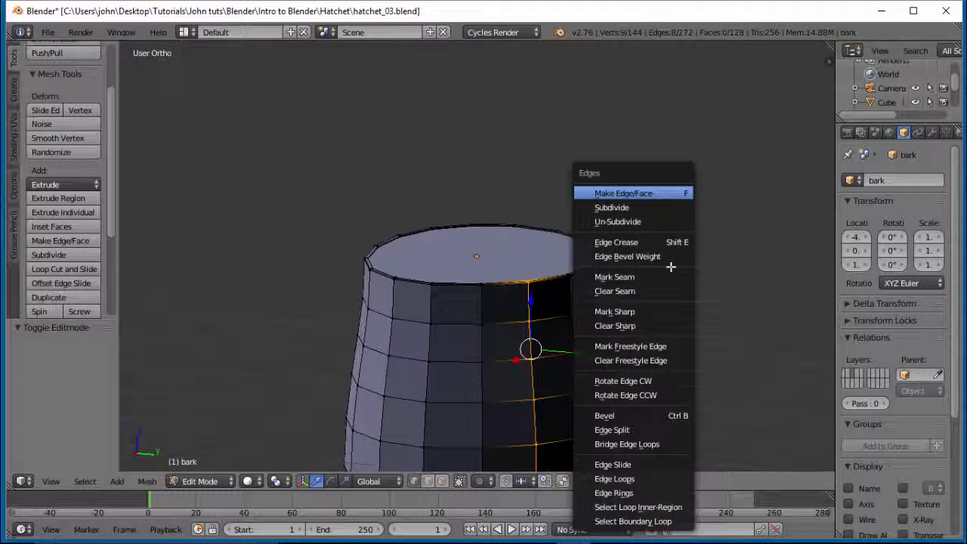
left_click(623, 276)
middle_click_drag(576, 324, 670, 335)
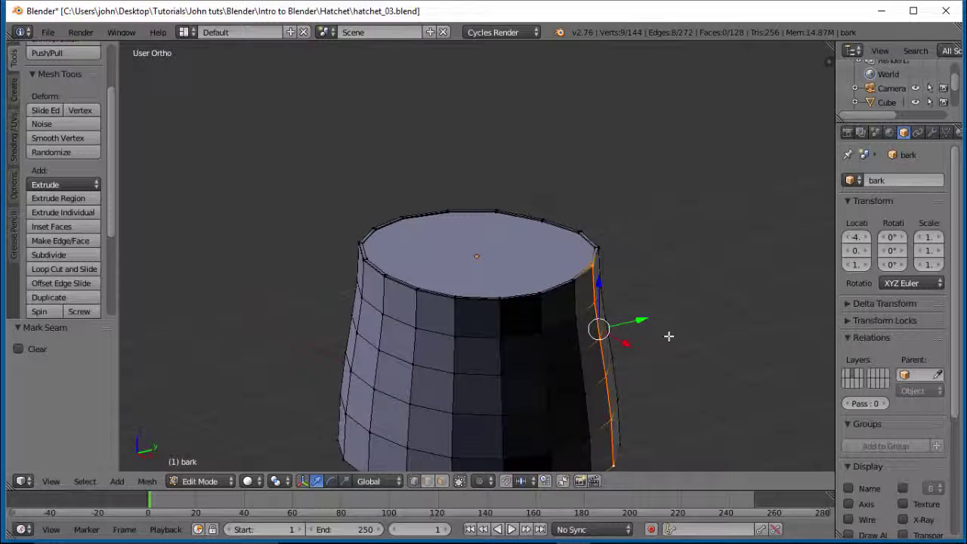
scroll(582, 352, "down", 3)
middle_click_drag(475, 367, 566, 343)
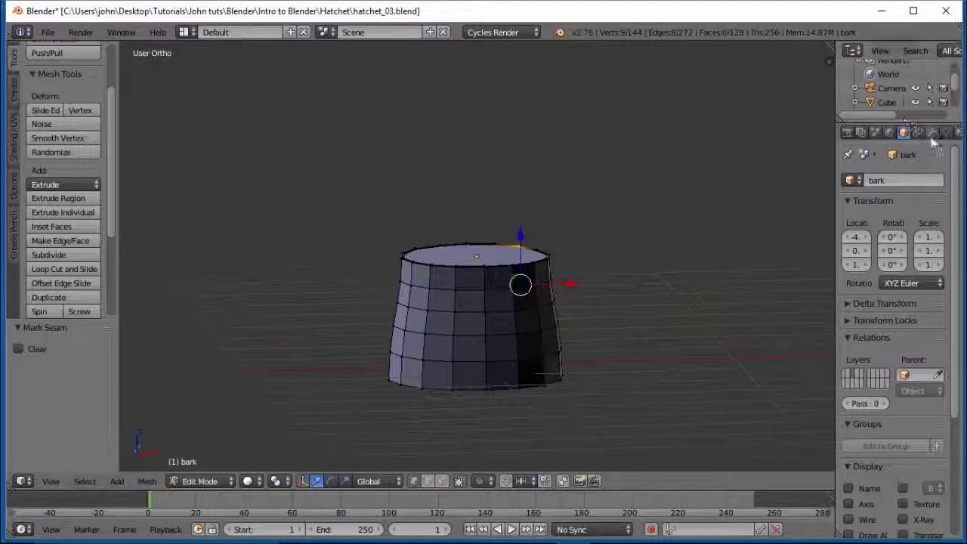
Show the bark object's Modifiers tab and open the Add Modifier list.
left_click(932, 132)
left_click(898, 180)
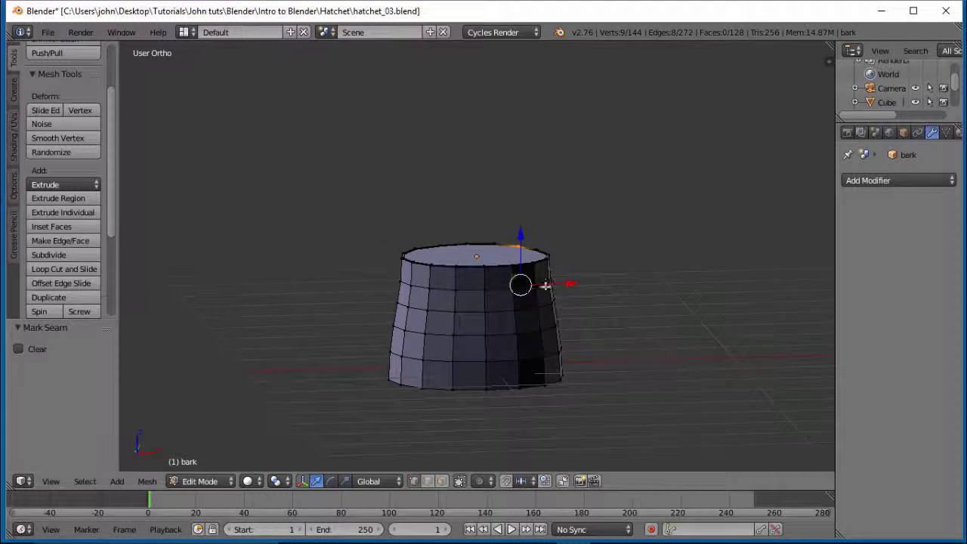
scroll(544, 290, "up", 4)
scroll(543, 294, "down", 2)
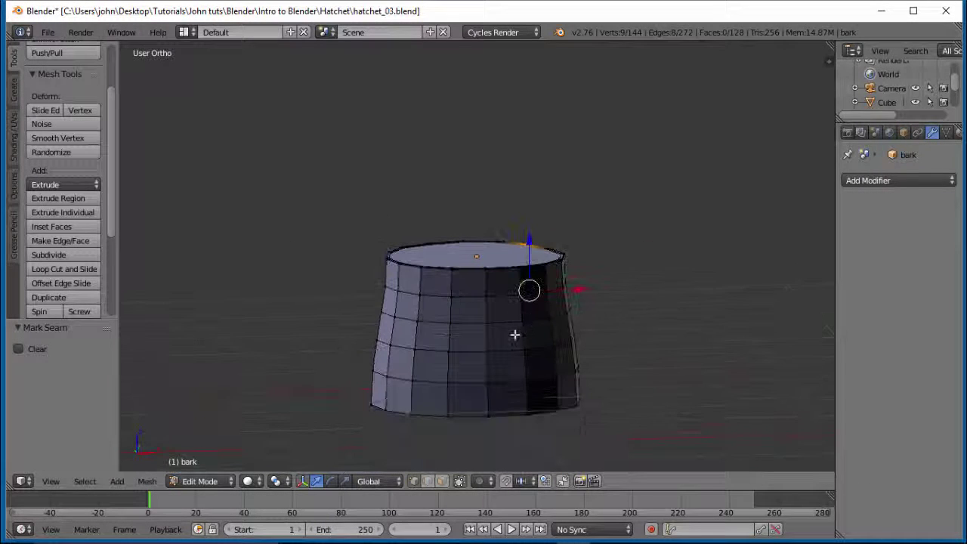
Select the whole mesh and subdivide it with 10 cuts.
key("a")
key("a")
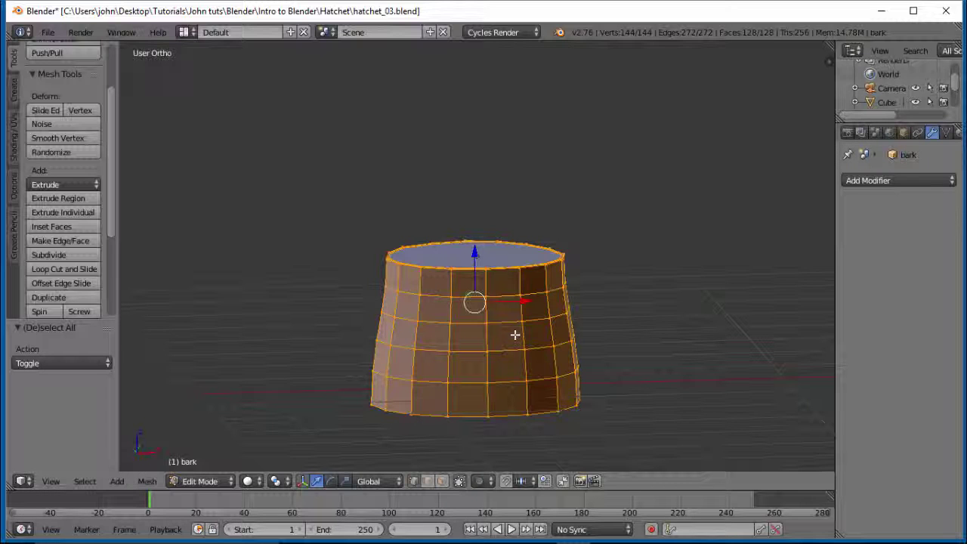
key("w")
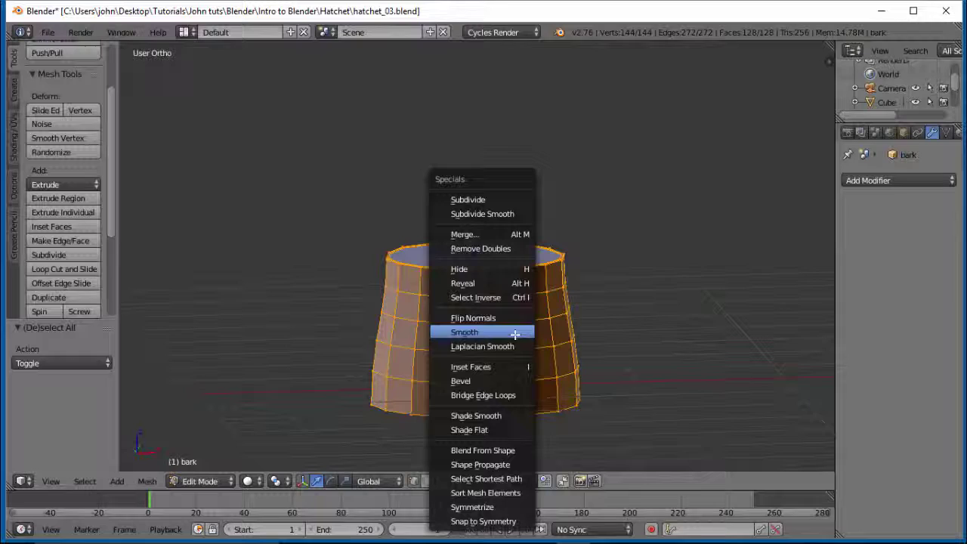
left_click(482, 200)
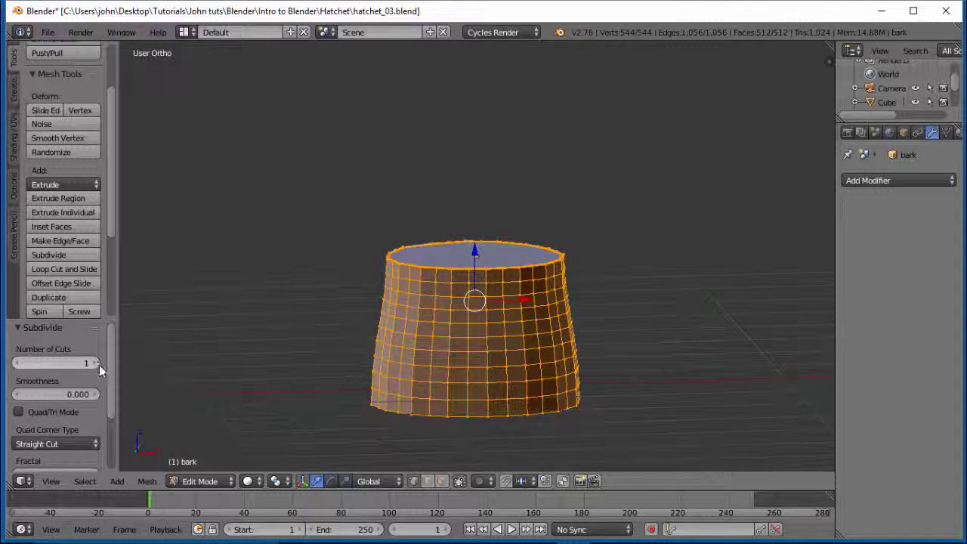
mouse_move(96, 363)
left_mouse_down()
mouse_move(113, 362)
mouse_move(102, 363)
left_mouse_up()
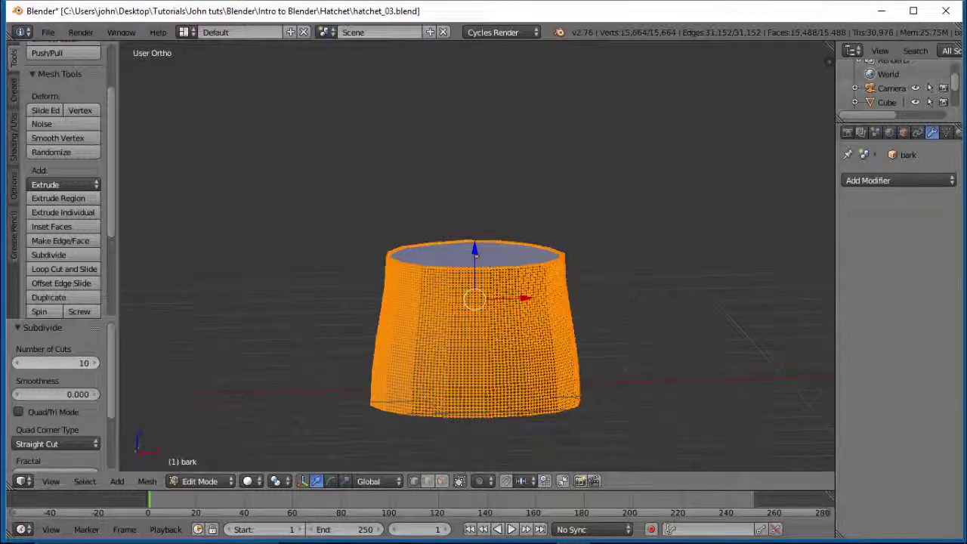
scroll(591, 370, "up", 4)
scroll(591, 369, "up", 2)
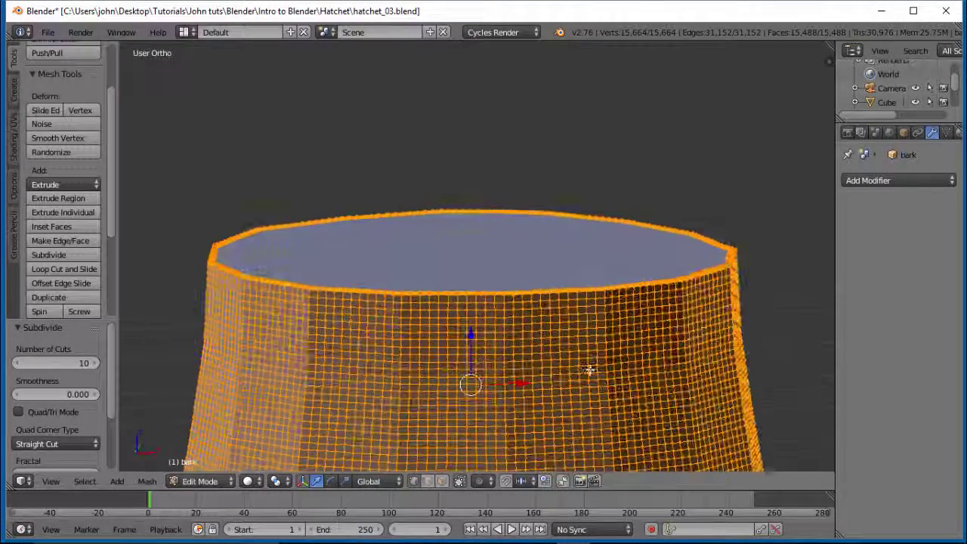
scroll(589, 370, "down", 5)
scroll(589, 371, "up", 1)
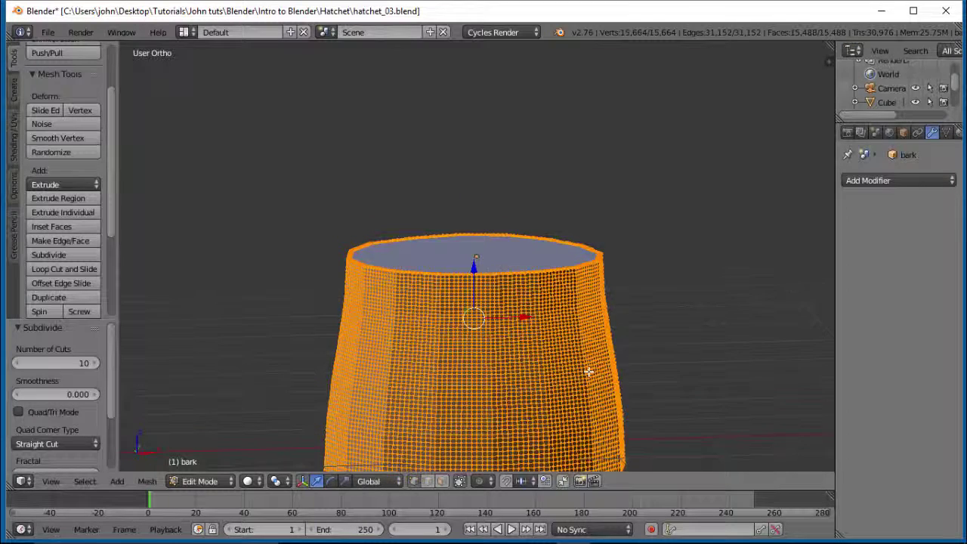
scroll(589, 371, "down", 1)
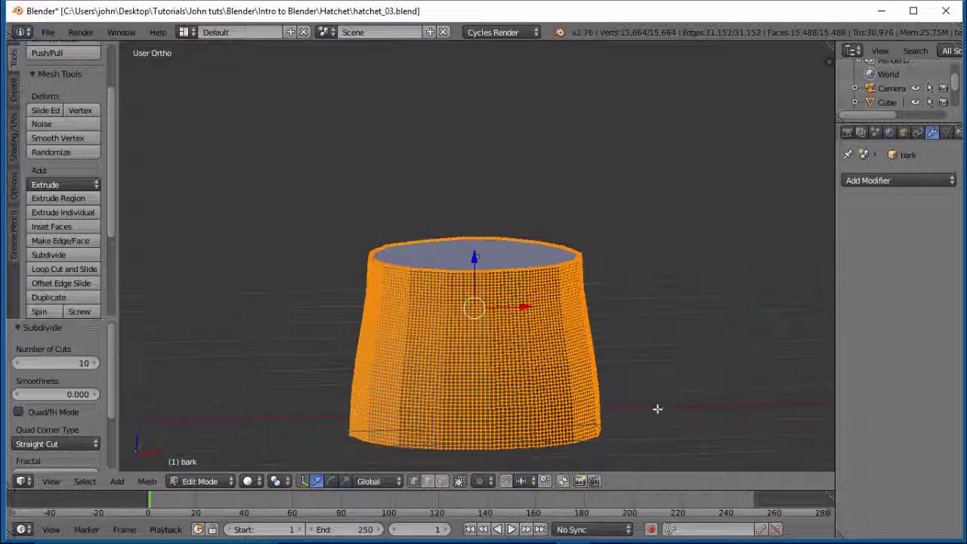
scroll(657, 408, "up", 1)
scroll(659, 409, "down", 1)
scroll(604, 327, "up", 1)
scroll(605, 326, "down", 2)
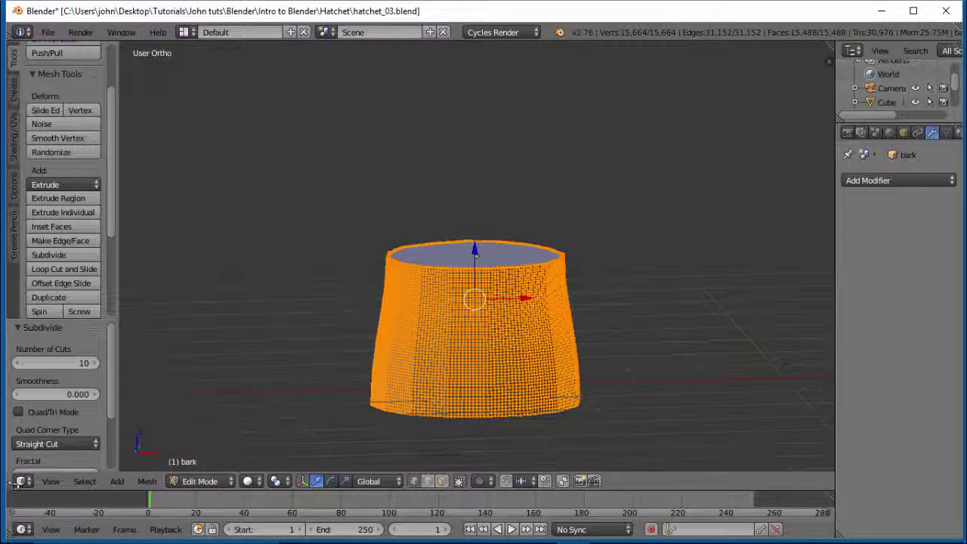
Split the 3D view and turn the left area into the UV/Image editor.
left_click_drag(6, 490, 311, 453)
left_click_drag(432, 454, 441, 453)
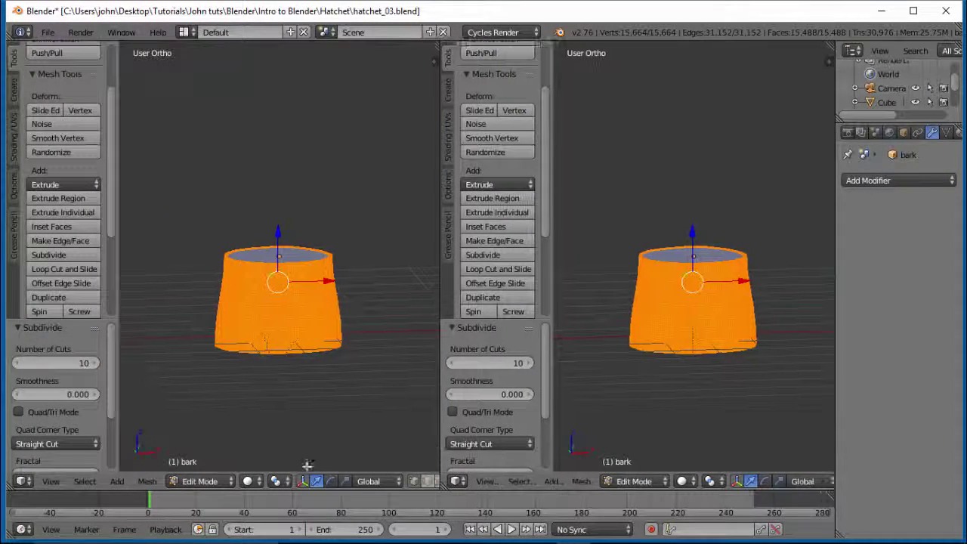
left_click(25, 481)
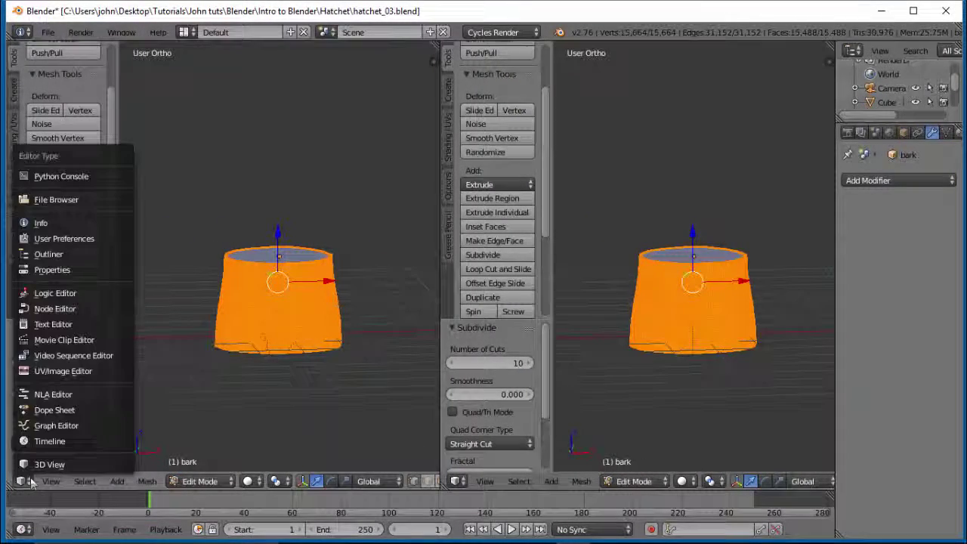
left_click(50, 371)
scroll(209, 408, "up", 2)
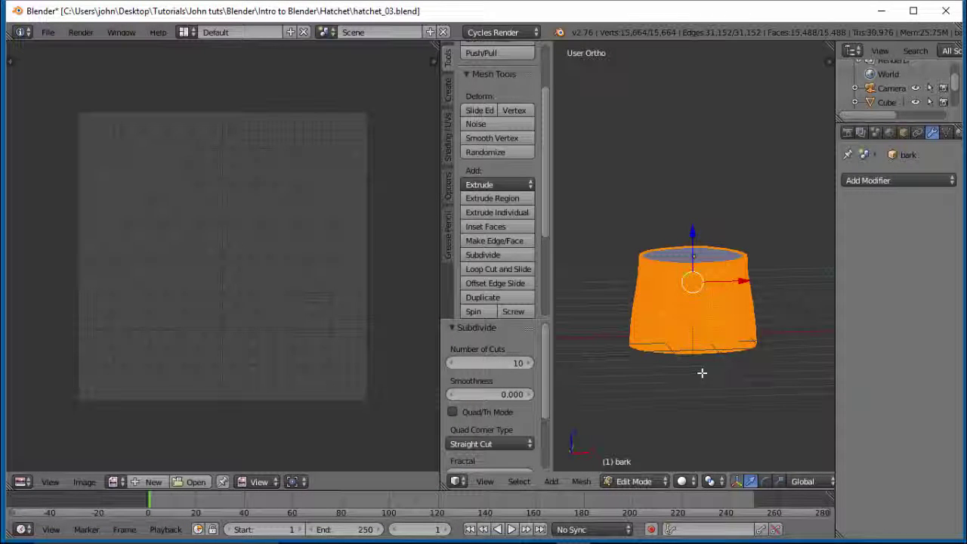
Unwrap the mesh (Angle Based) and zoom and pan to the resulting curved UV strip.
key("u")
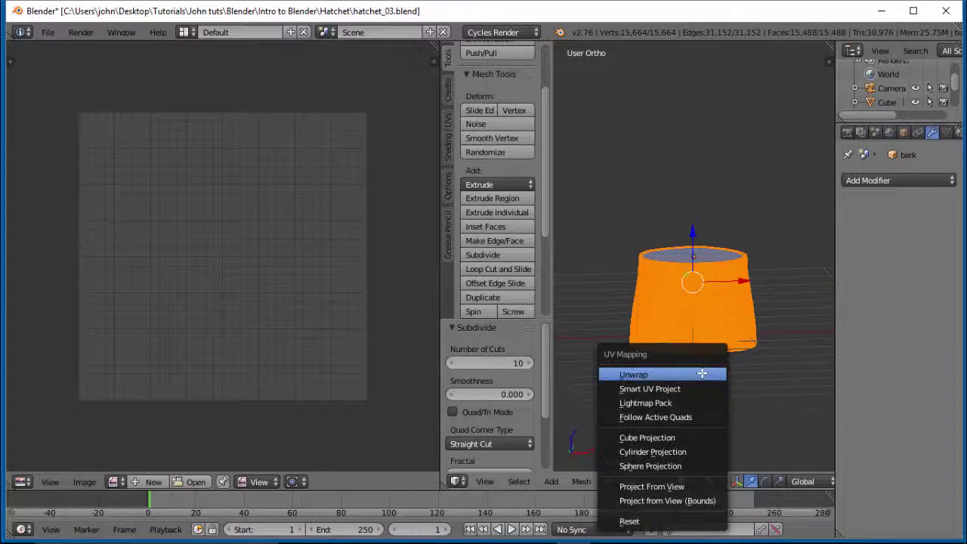
left_click(658, 376)
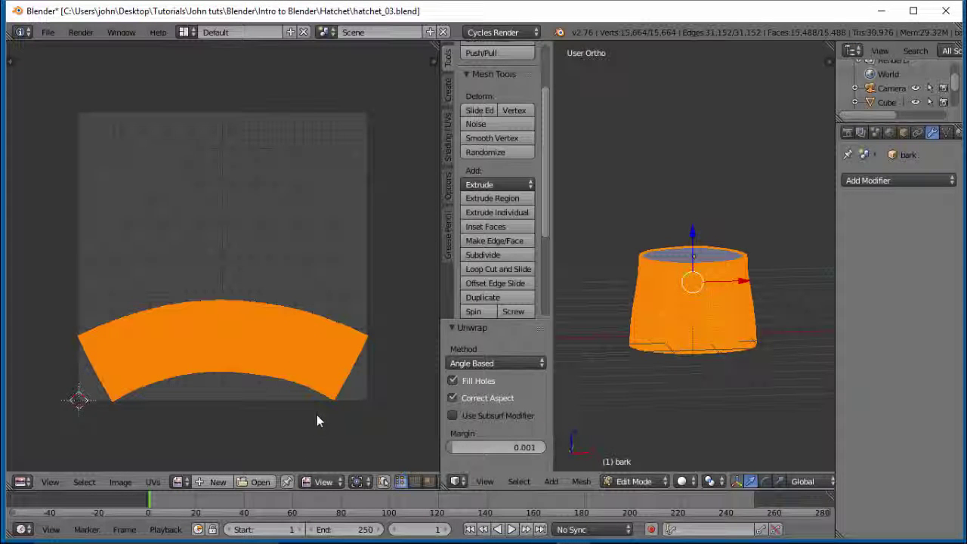
scroll(214, 427, "up", 4)
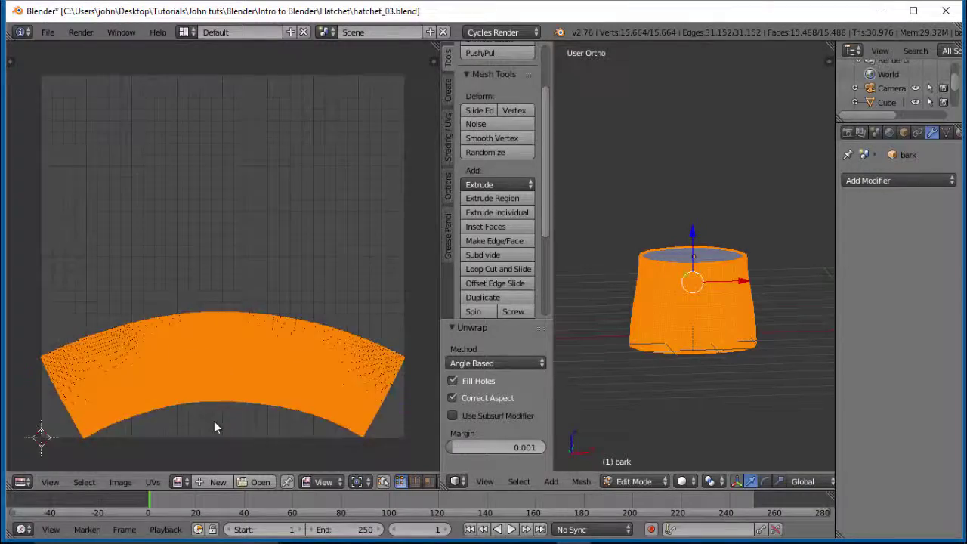
middle_click_drag(222, 414, 243, 245)
scroll(276, 300, "up", 4)
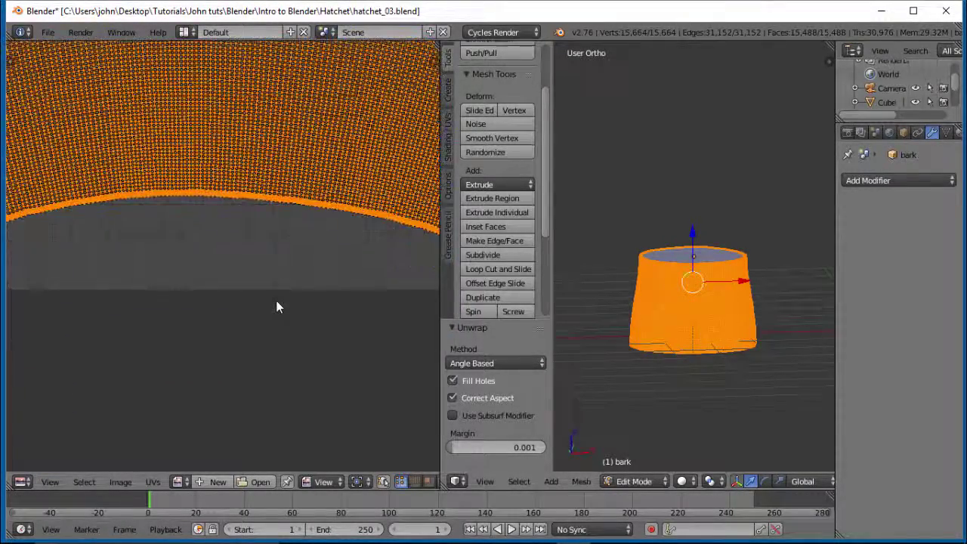
scroll(276, 301, "down", 5)
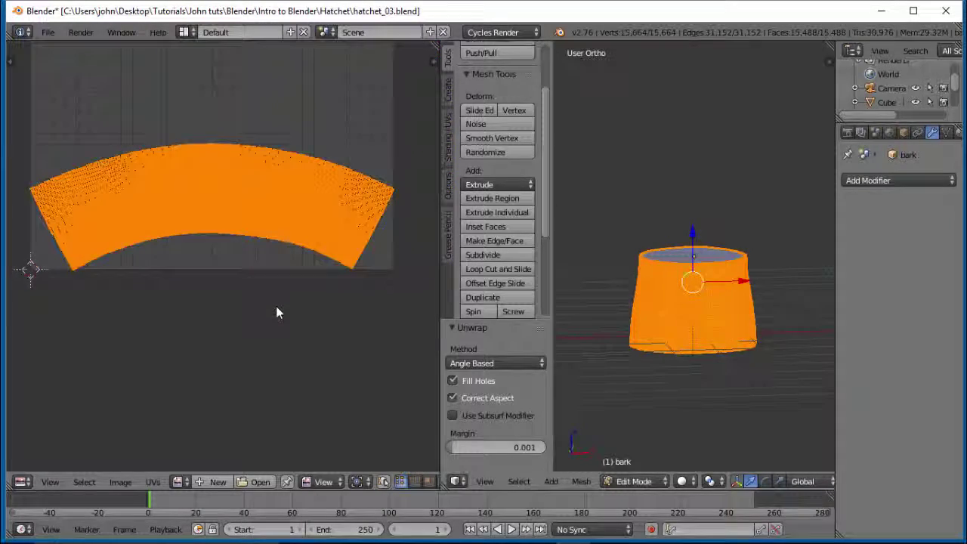
Run Average Islands Scale and Pack Islands on the UV strip.
left_click(152, 483)
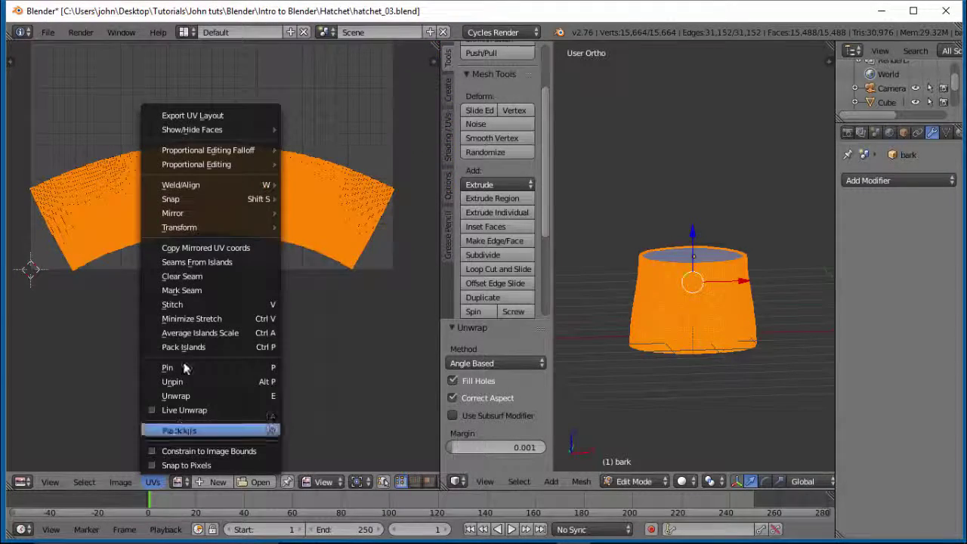
left_click(191, 333)
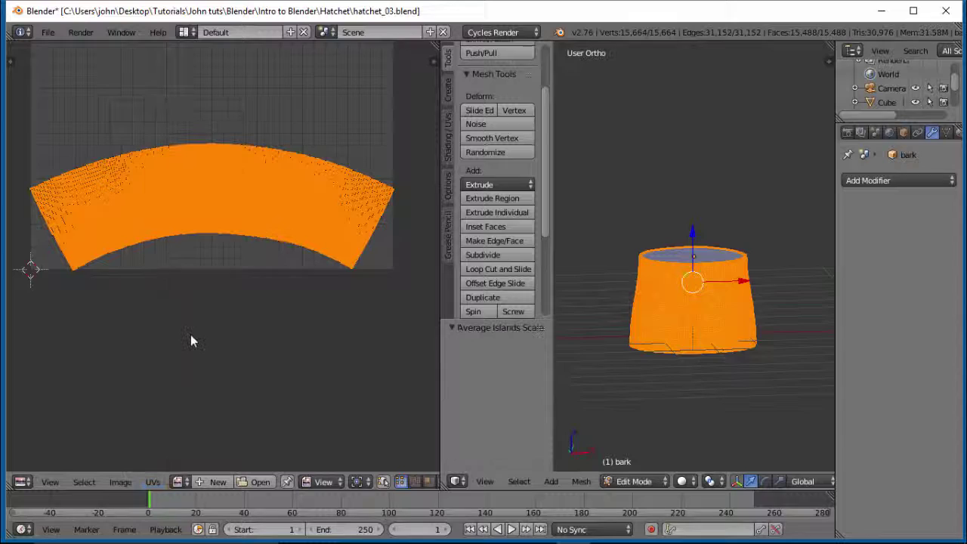
left_click(153, 483)
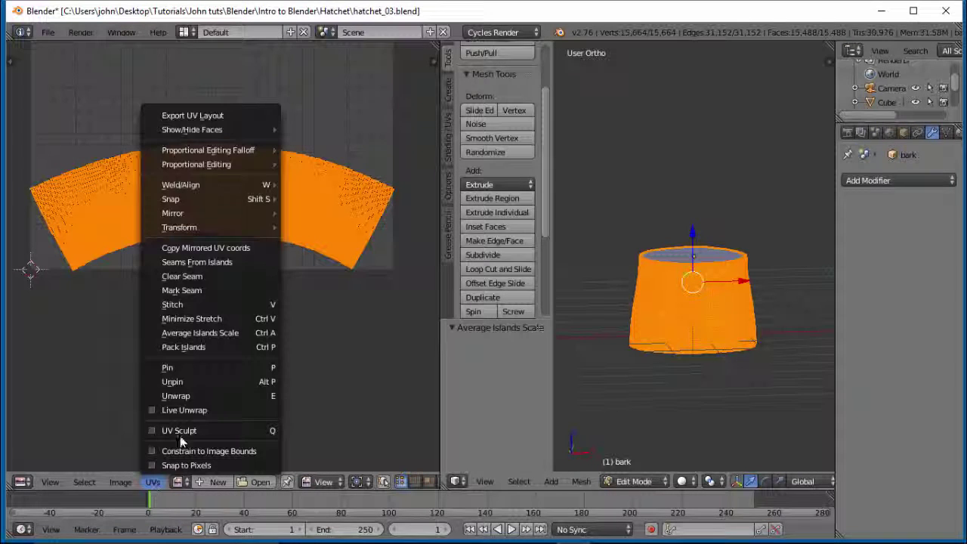
left_click(193, 348)
scroll(211, 320, "down", 3)
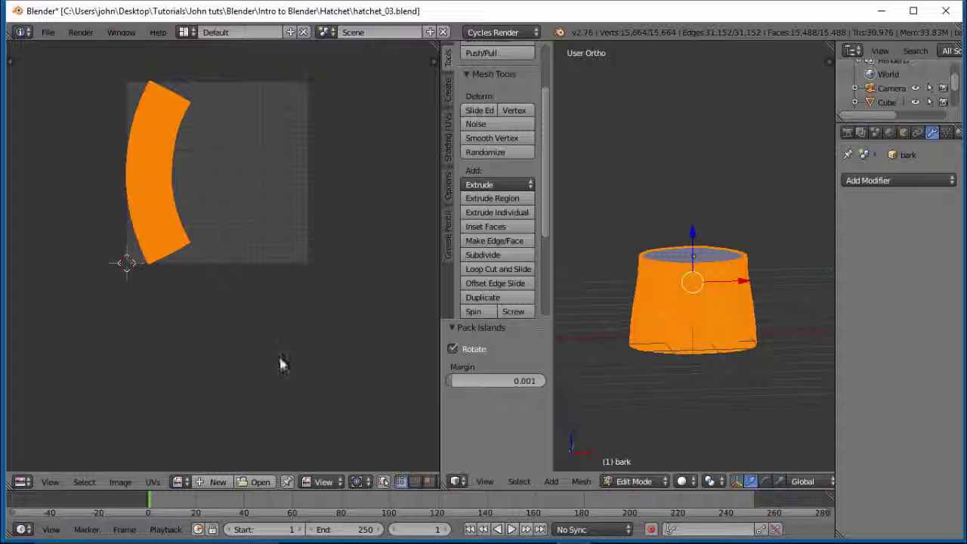
Rotate the UV strip 90° and move it inside the UV grid.
type("r")
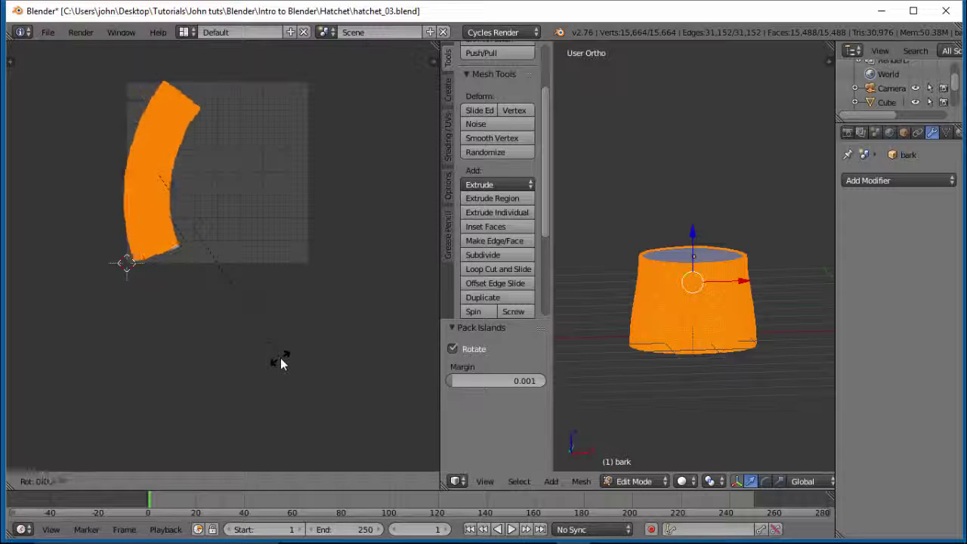
type("90")
key("Return")
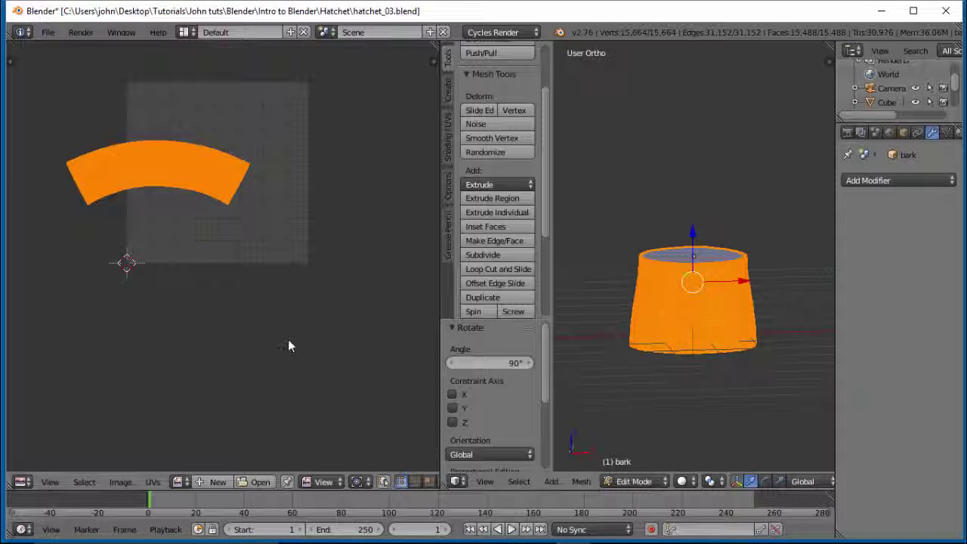
key("g")
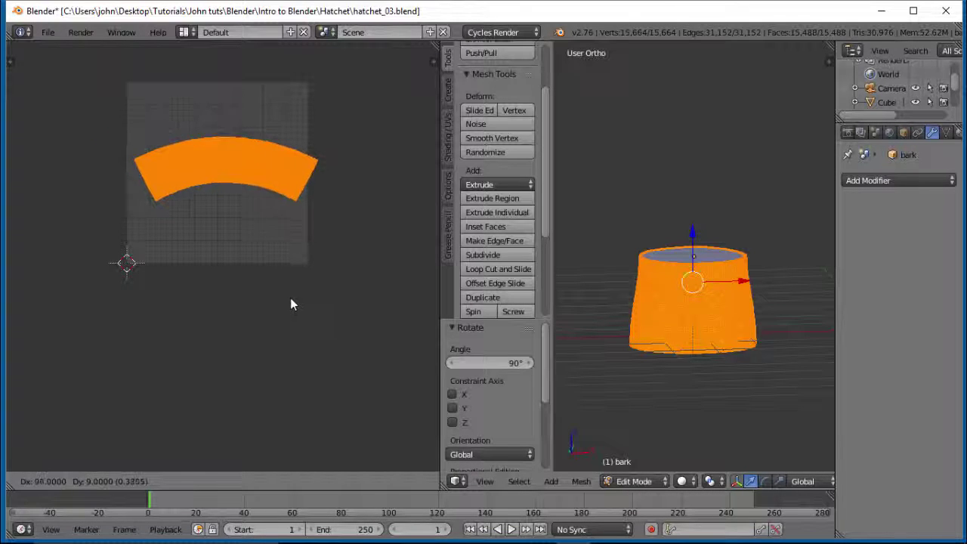
left_click(285, 304)
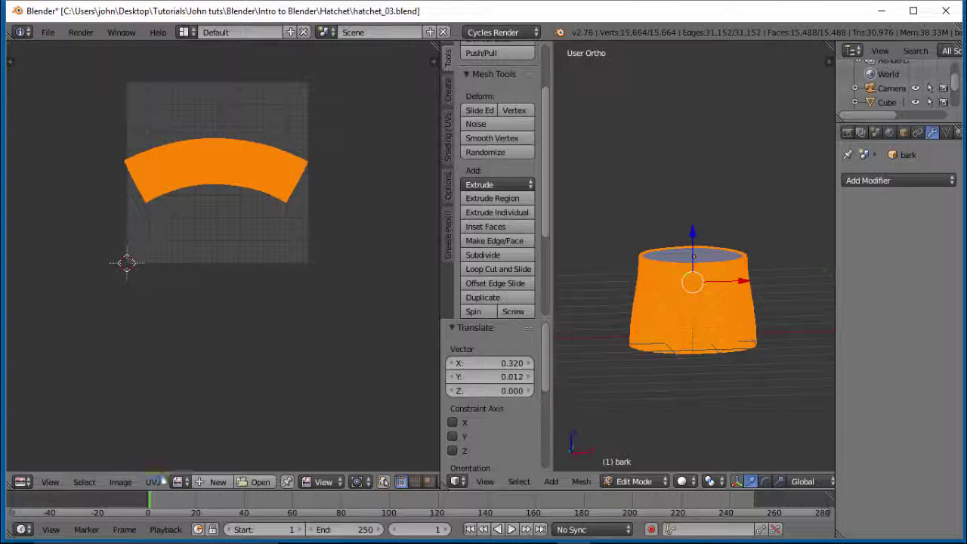
Apply Minimize Stretch to the UV strip and recentre it in view.
left_click(153, 481)
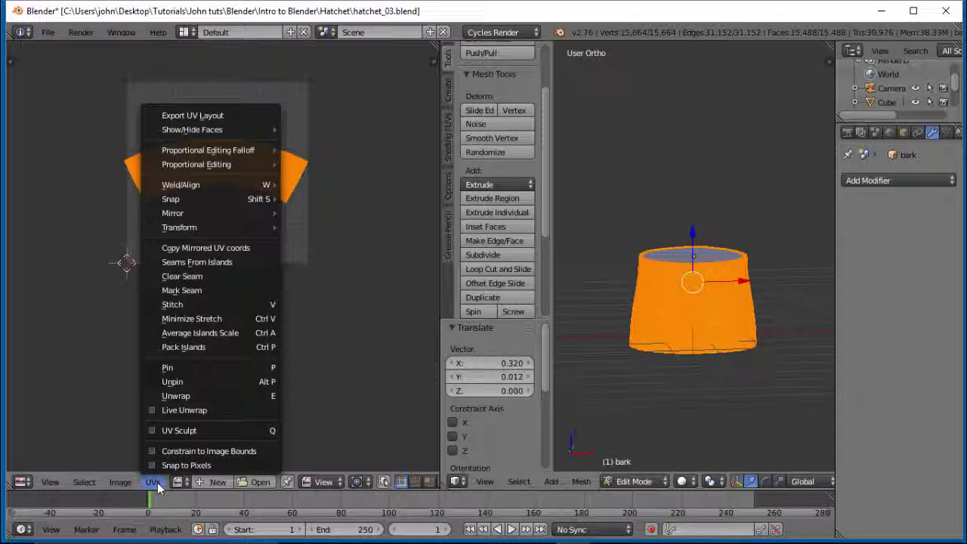
left_click(198, 318)
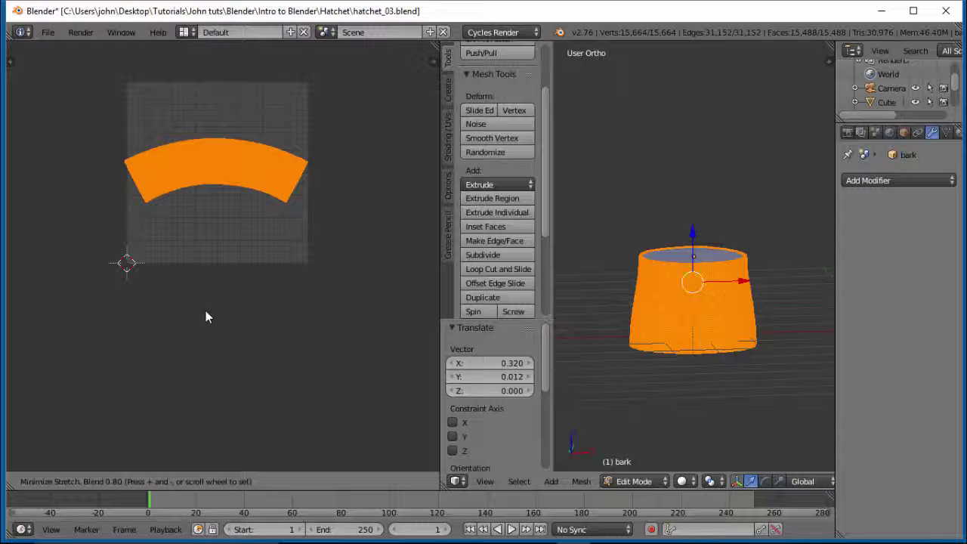
left_click(205, 316)
scroll(237, 245, "up", 5)
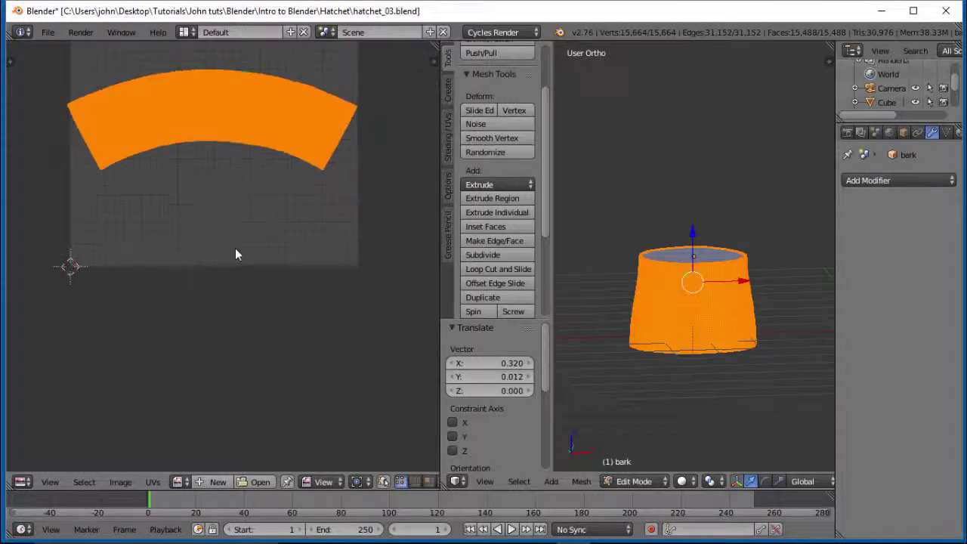
middle_click_drag(245, 219, 258, 355)
scroll(302, 342, "up", 4)
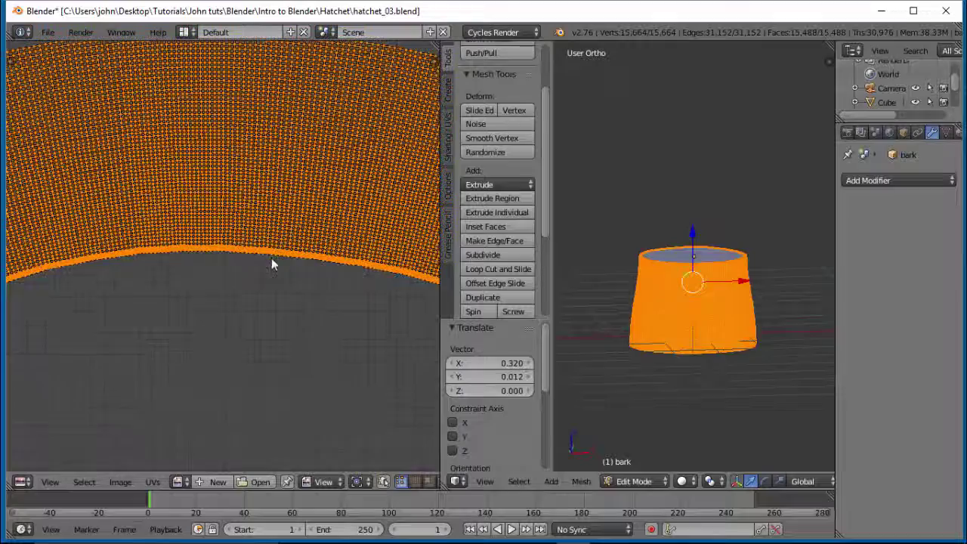
middle_click_drag(249, 255, 251, 281)
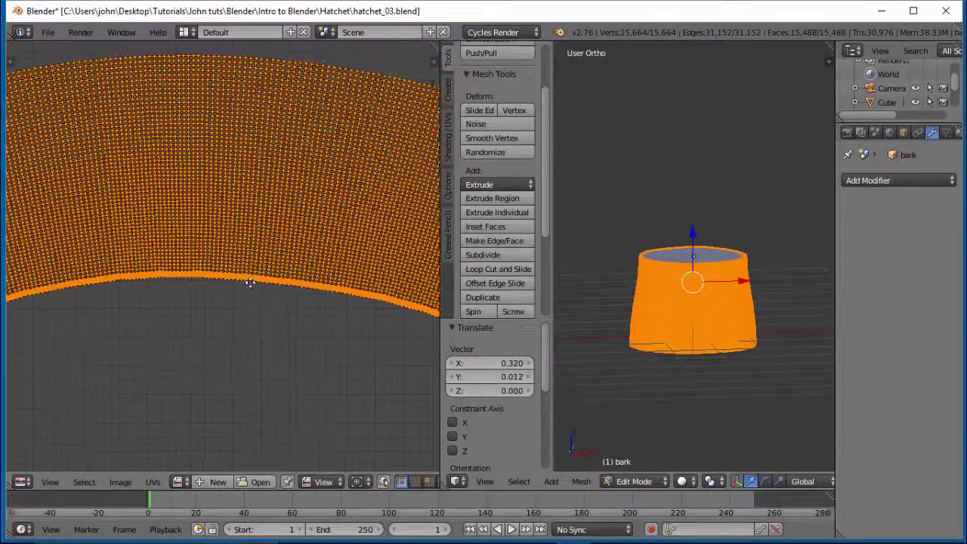
scroll(255, 291, "down", 4)
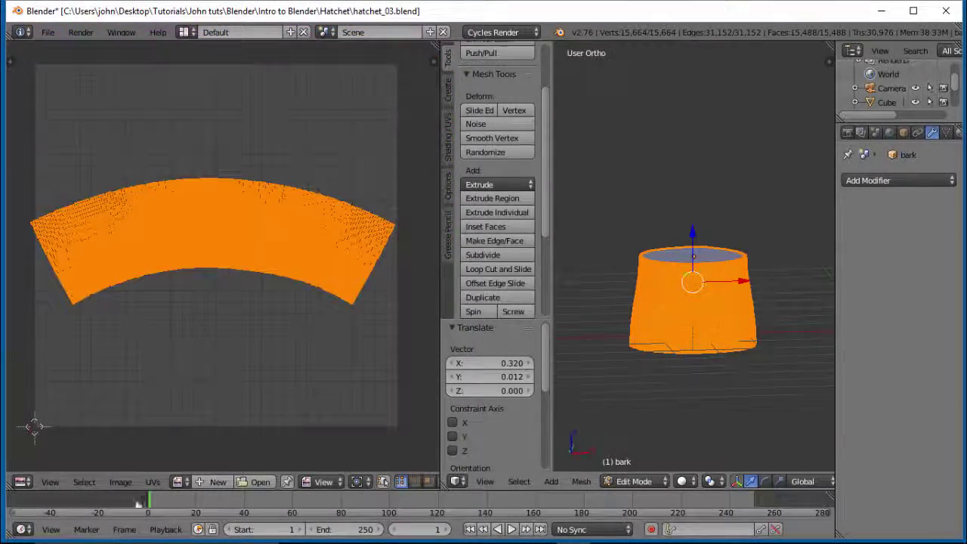
Open BarkDecidious0083_1_S.jpg from pt3 Materials\images\ax images in the UV editor.
left_click(255, 481)
left_click(194, 103)
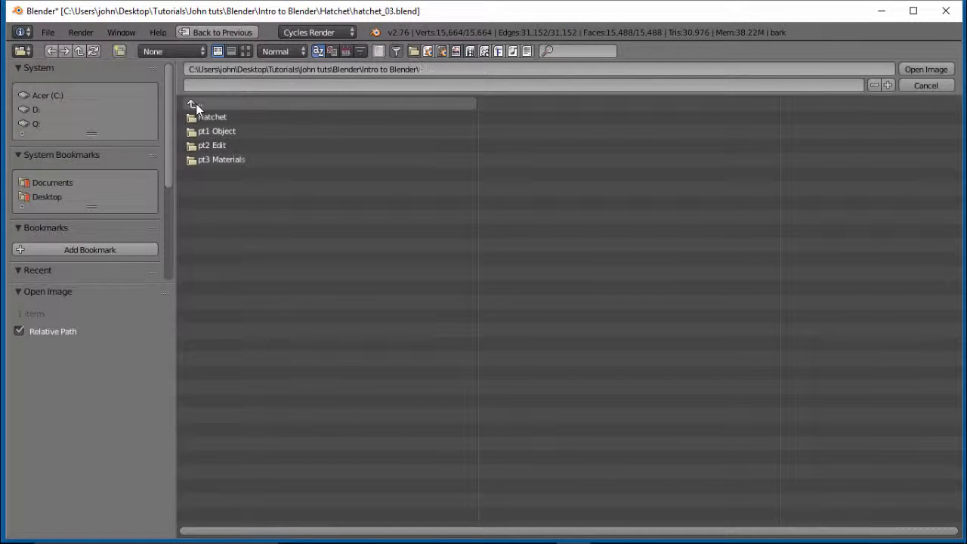
left_click(213, 159)
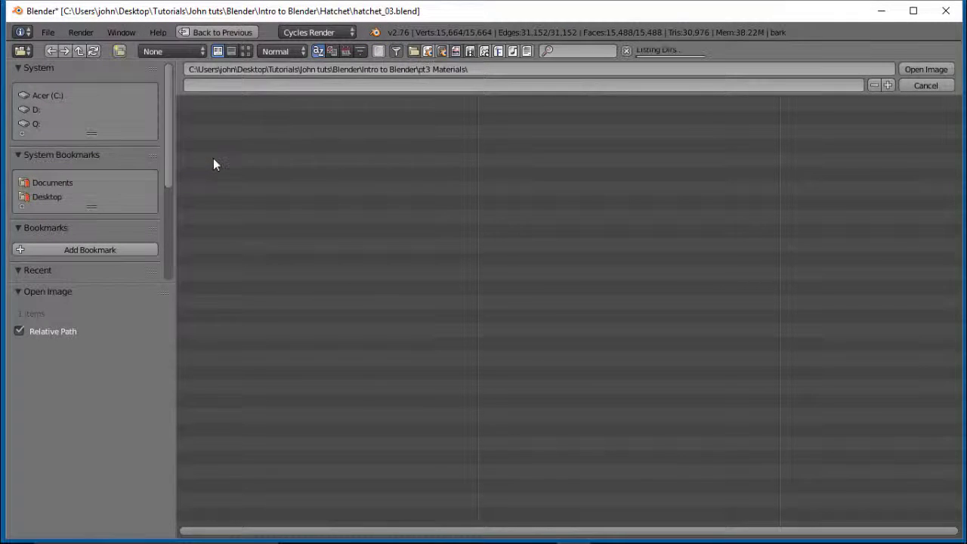
left_click(214, 117)
left_click(211, 115)
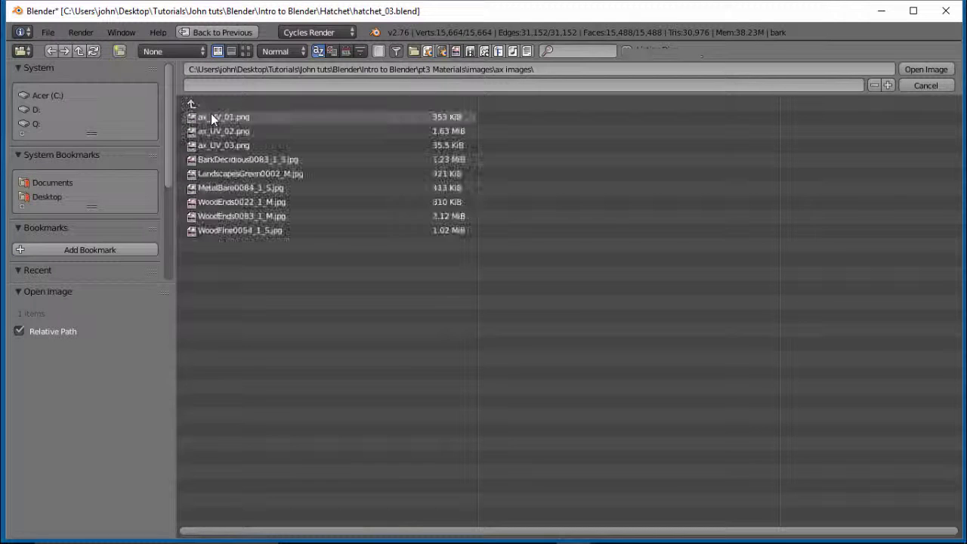
left_click(236, 161)
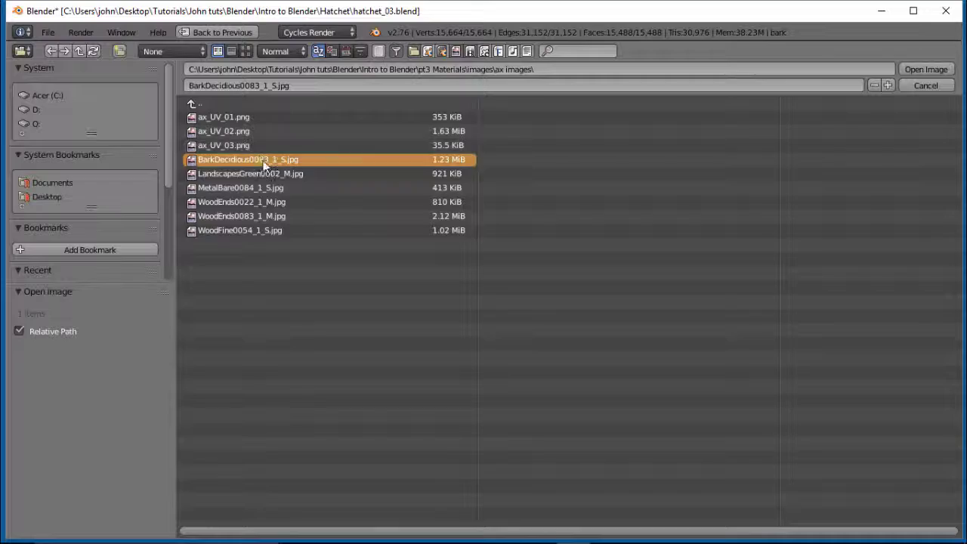
left_click(922, 69)
Scale the UV strip up by 2.683 so it extends past the bark image.
scroll(280, 308, "down", 8)
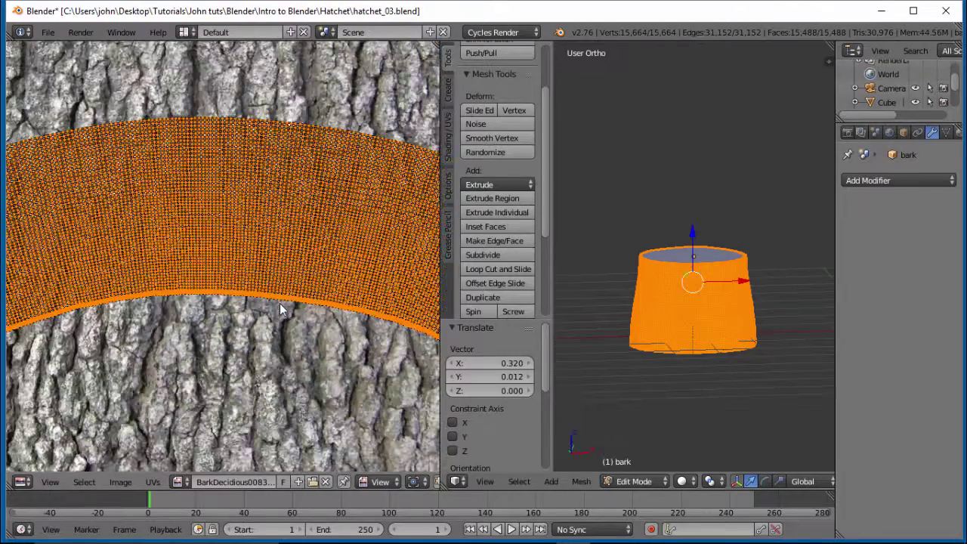
scroll(278, 302, "up", 3)
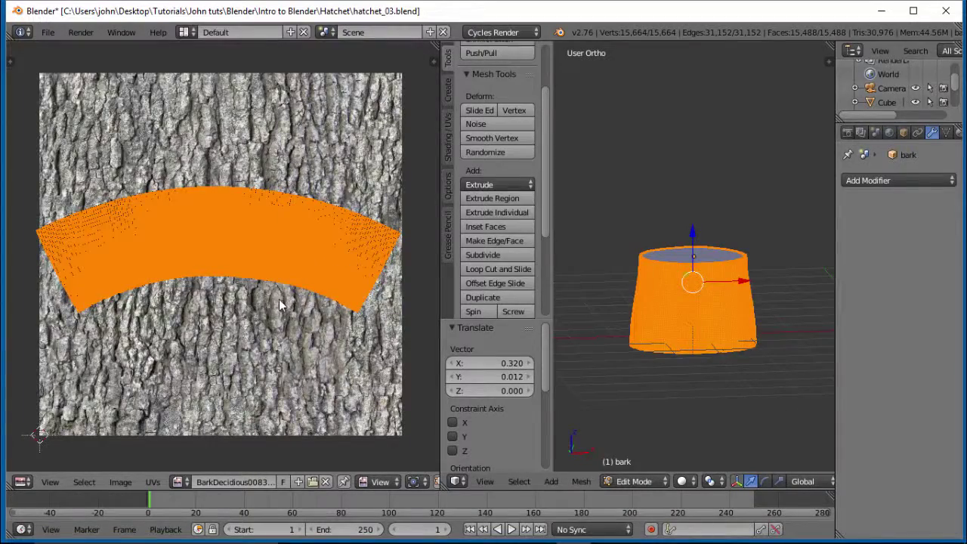
scroll(279, 302, "down", 3)
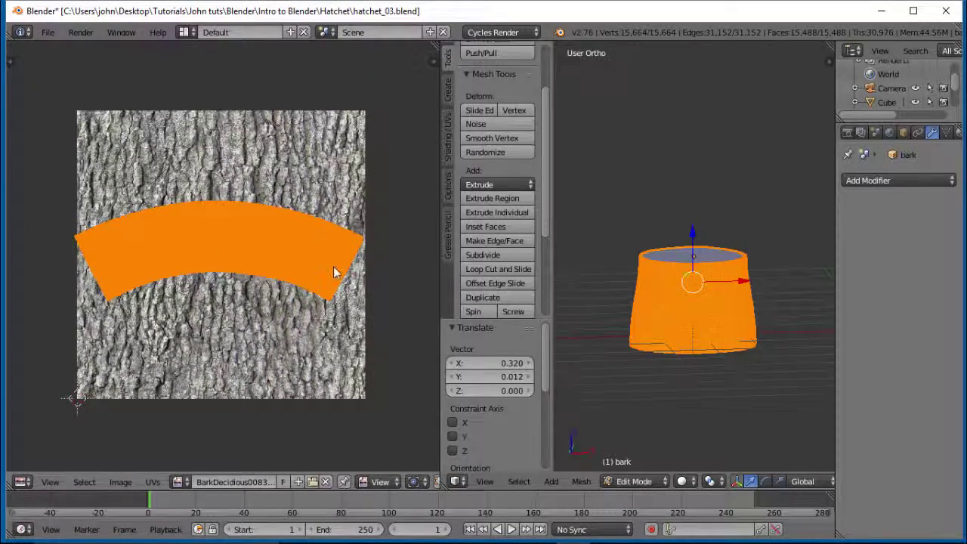
key("s")
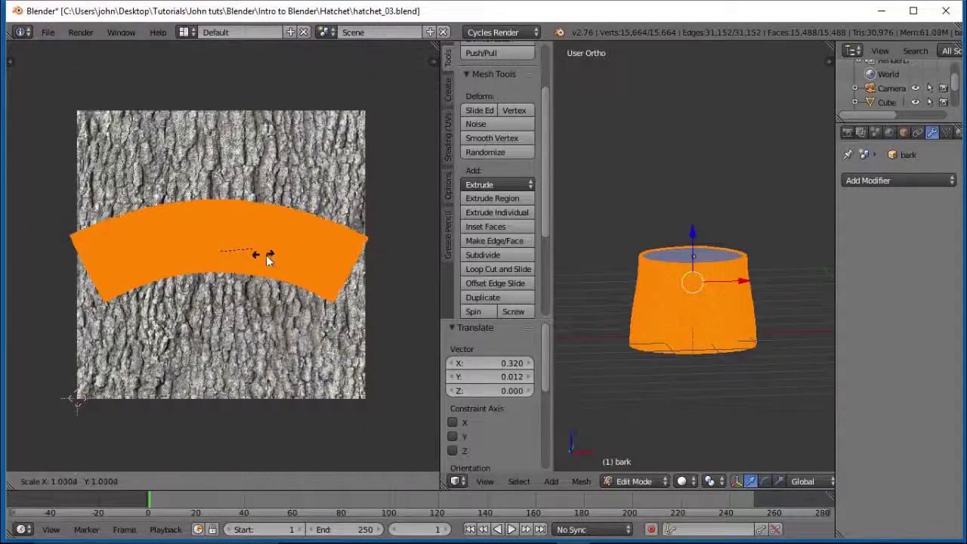
left_click(313, 246)
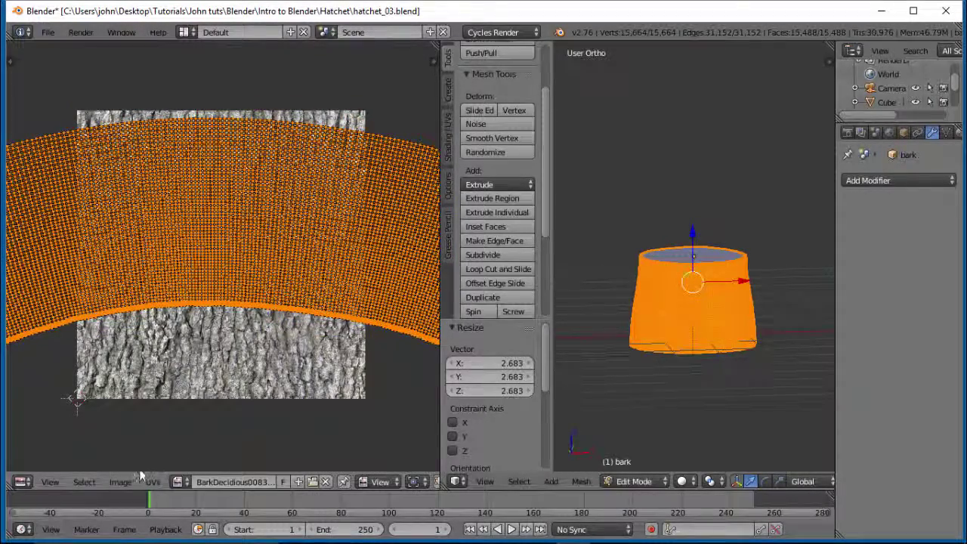
Switch the left area to the node editor, create a new material, and arrange its Diffuse BSDF and Output nodes.
left_click(23, 482)
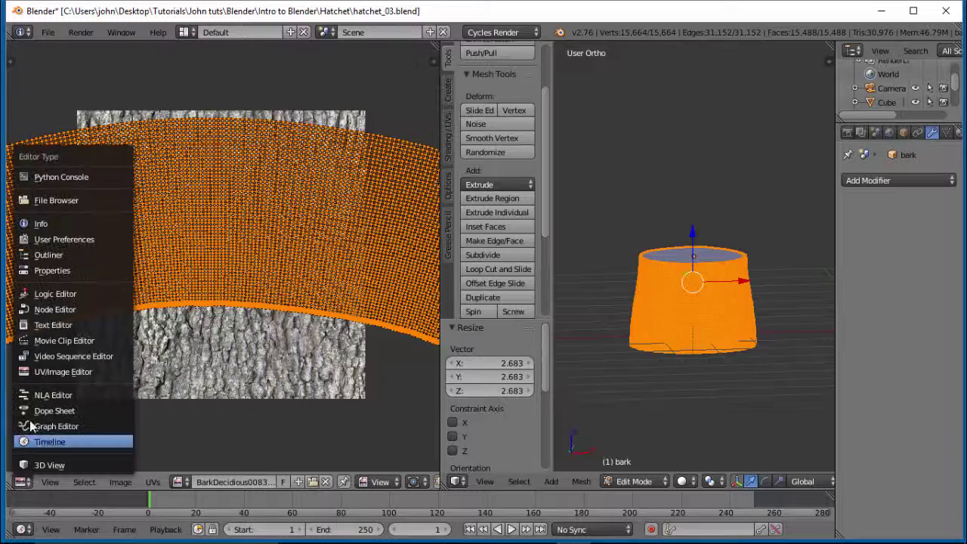
left_click(48, 313)
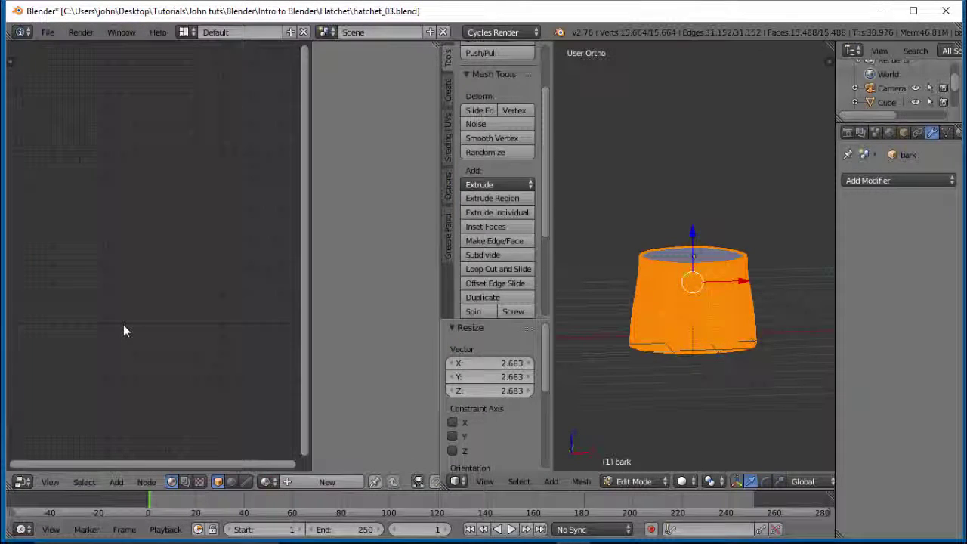
left_click(960, 133)
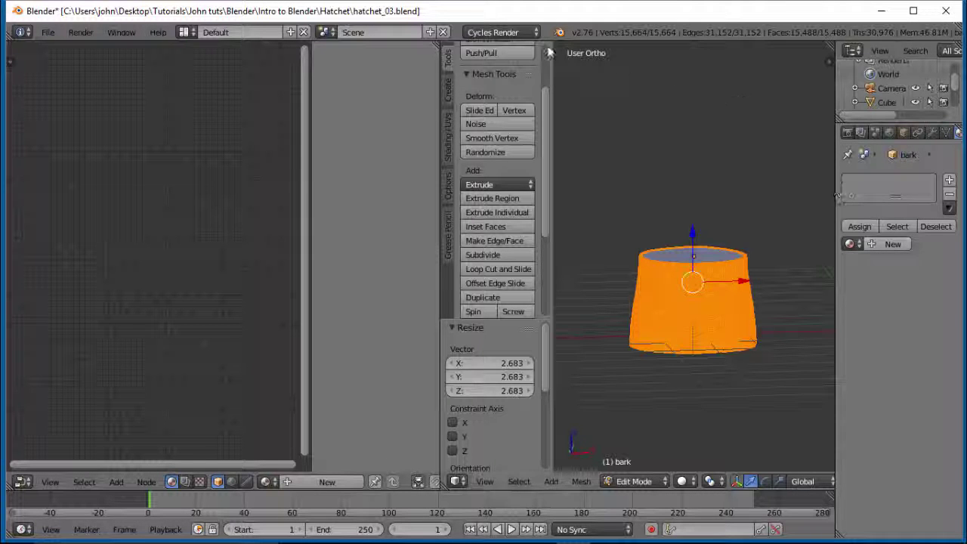
left_click(874, 244)
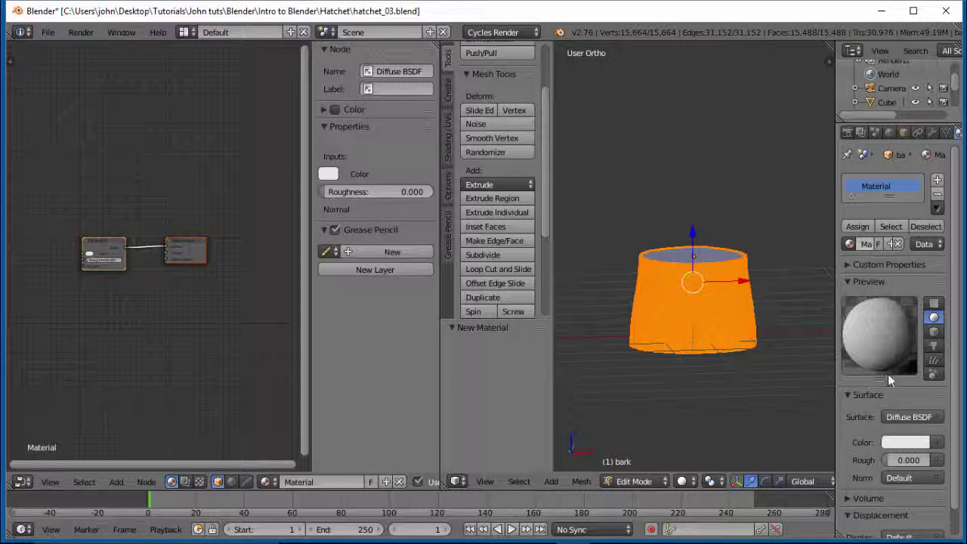
scroll(151, 289, "up", 3)
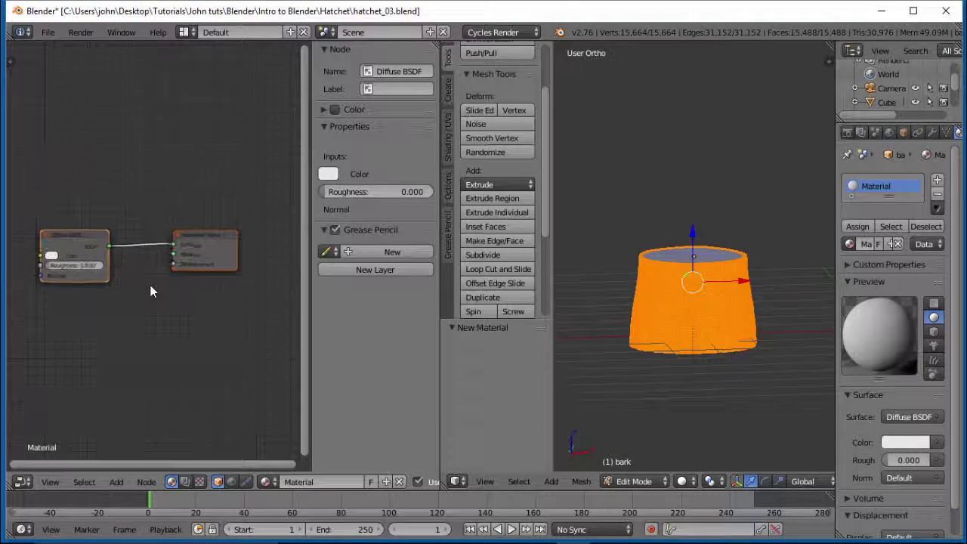
left_click_drag(212, 232, 259, 209)
left_click_drag(93, 234, 148, 189)
Add an Image Texture node with the bark image and connect its Color to the Diffuse BSDF Color.
key("shift+a")
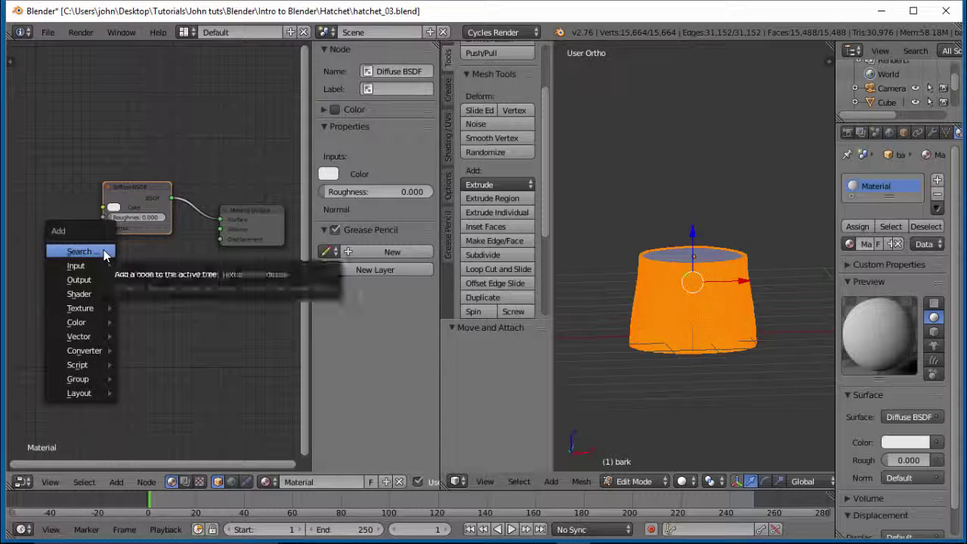
mouse_move(96, 296)
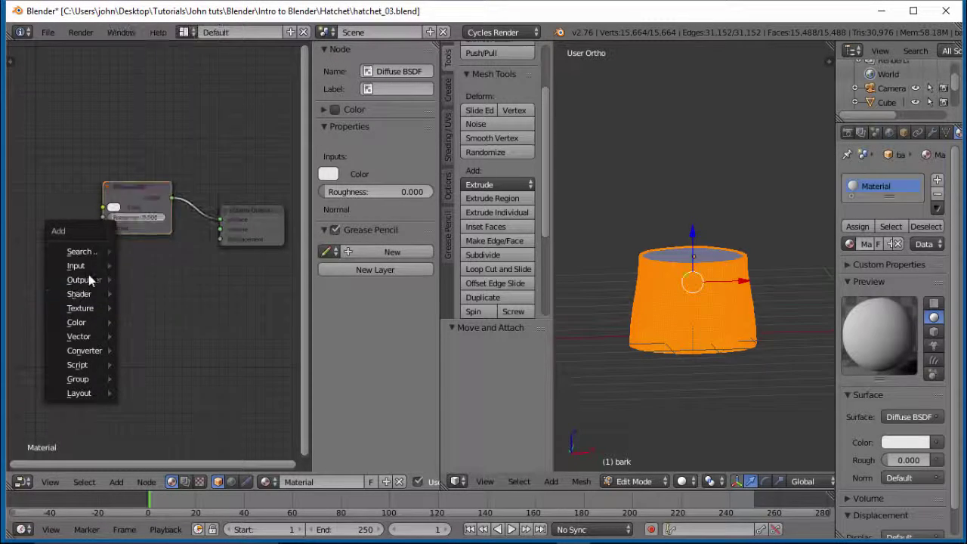
left_click(140, 310)
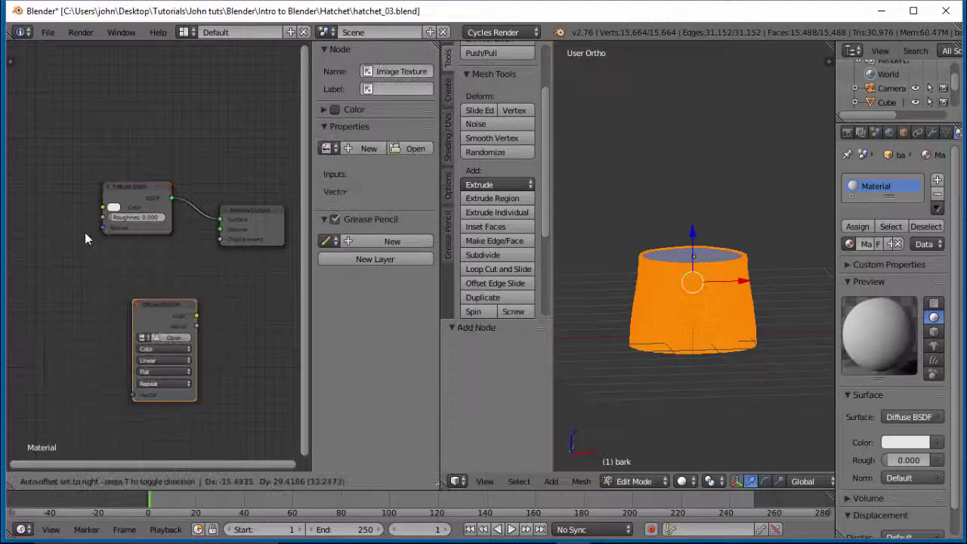
left_click(23, 137)
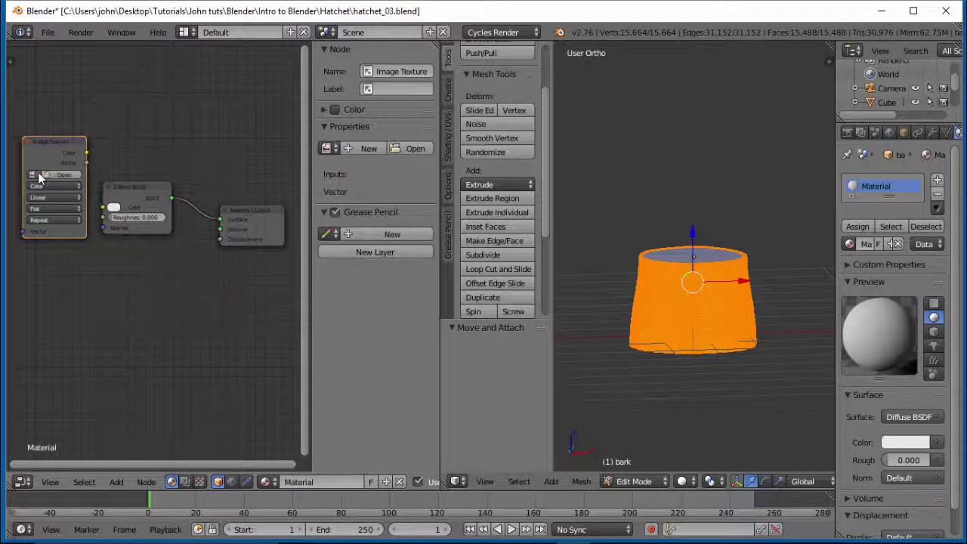
left_click(39, 176)
left_click(70, 192)
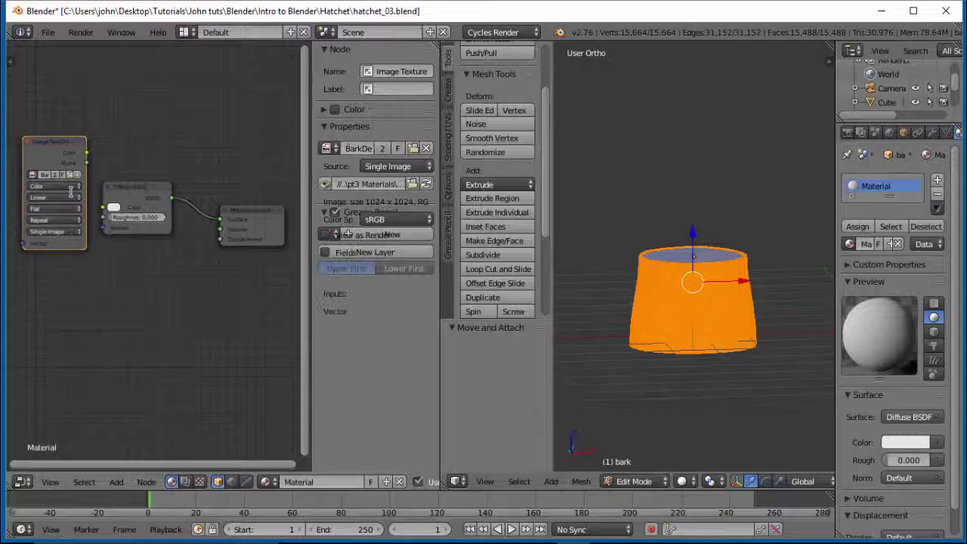
left_click_drag(86, 151, 104, 208)
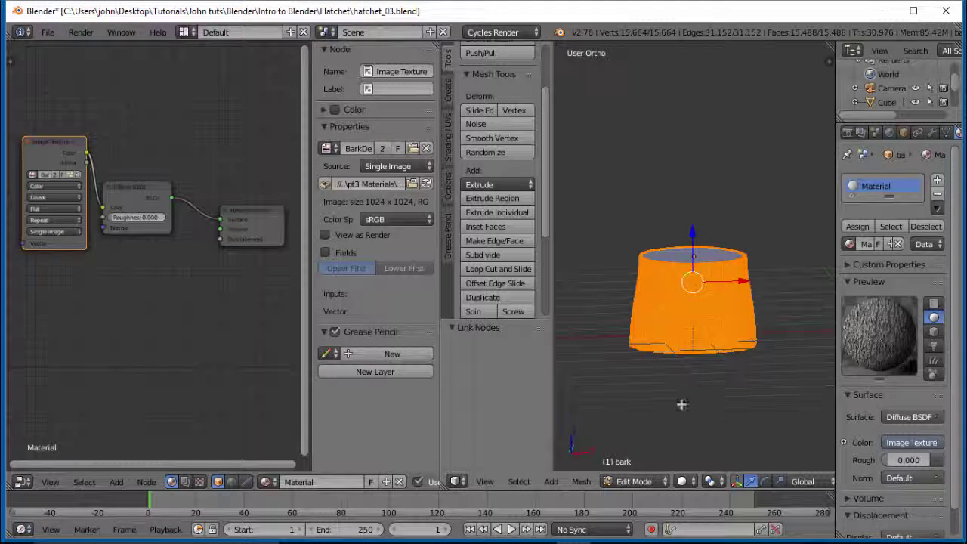
scroll(92, 303, "down", 3)
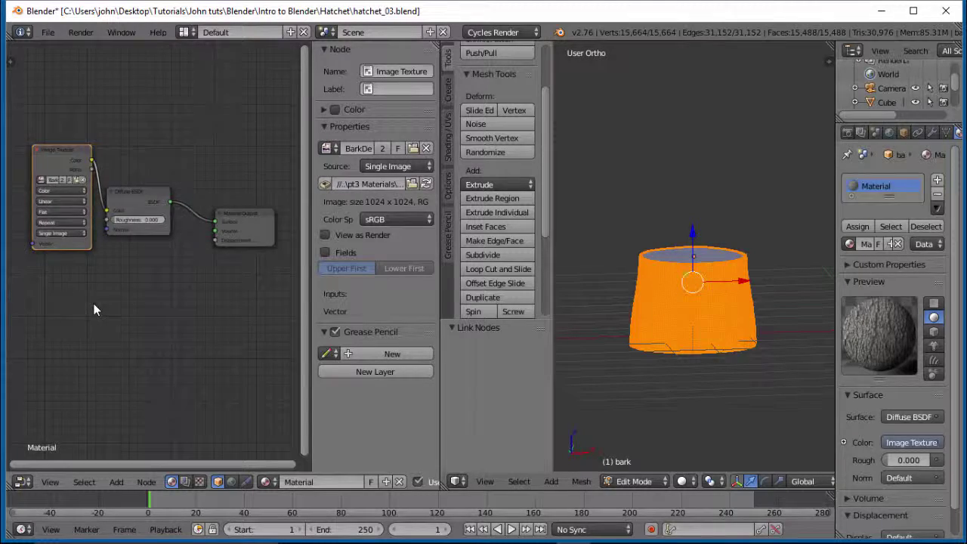
key("shift+a")
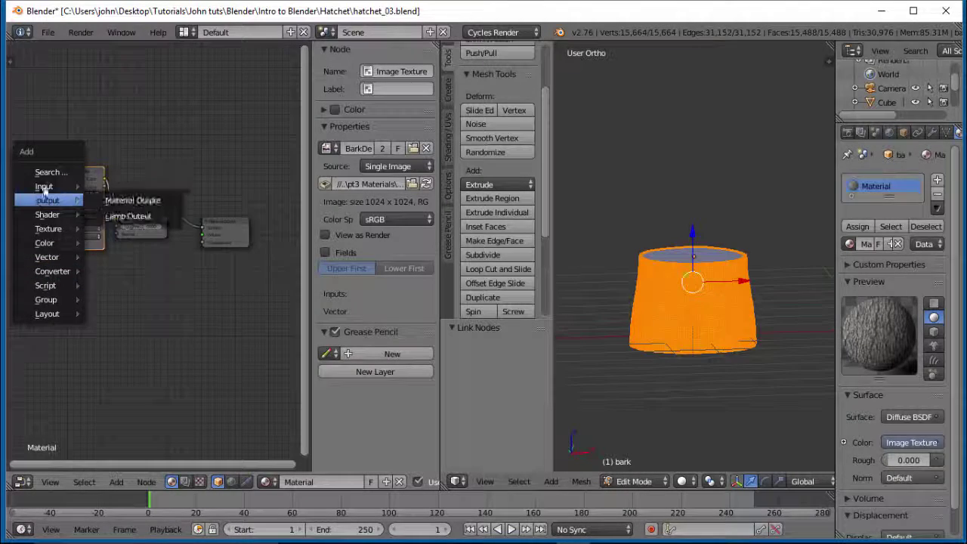
Add a Texture Coordinate node and link it to the Image Texture's Vector input.
mouse_move(46, 186)
left_click(169, 186)
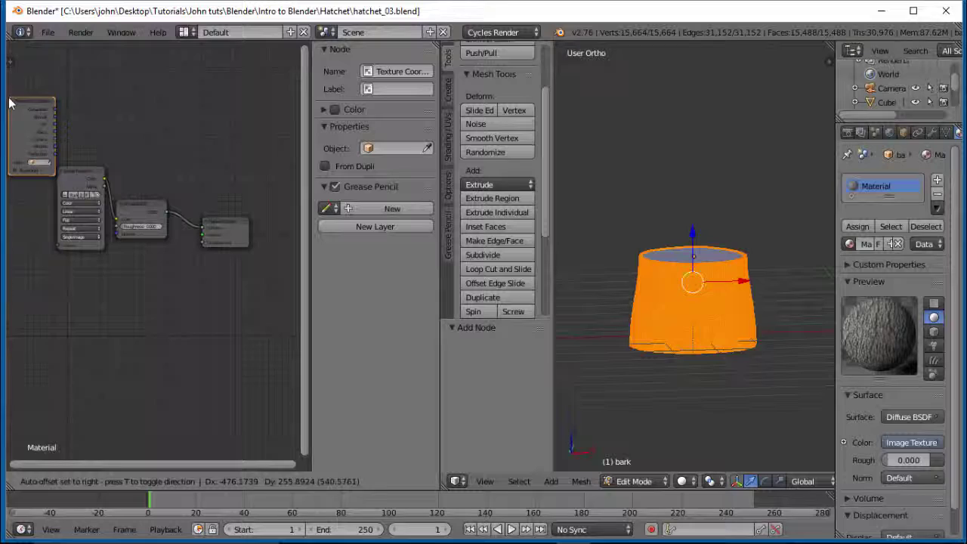
left_click(11, 104)
left_click_drag(57, 128, 68, 137)
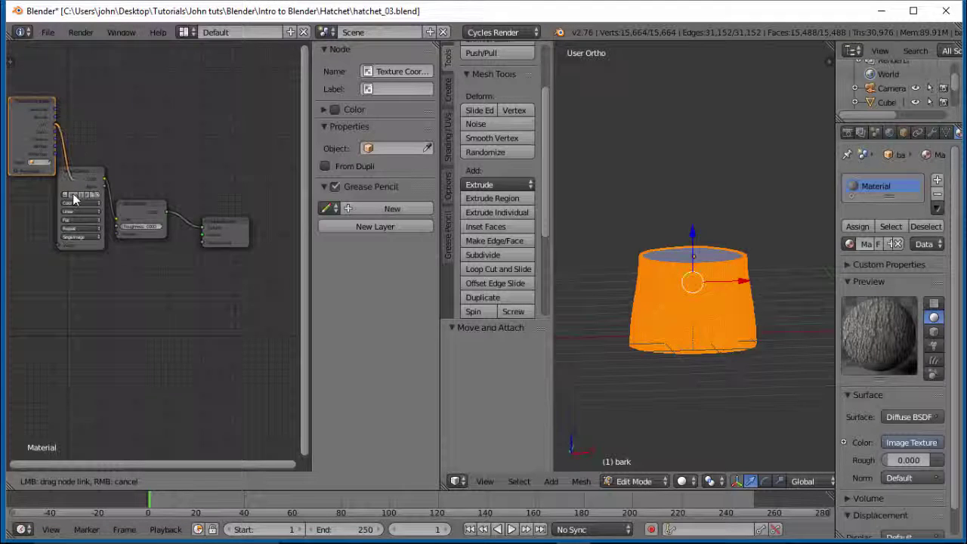
left_click_drag(73, 193, 59, 243)
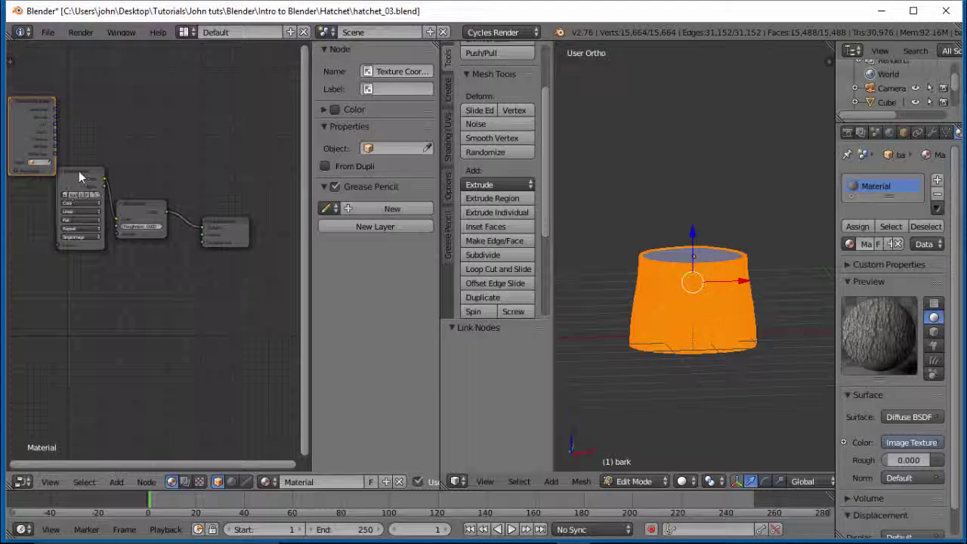
Rearrange the Image Texture, Diffuse BSDF and Material Output nodes into a tidy chain.
right_click(79, 171)
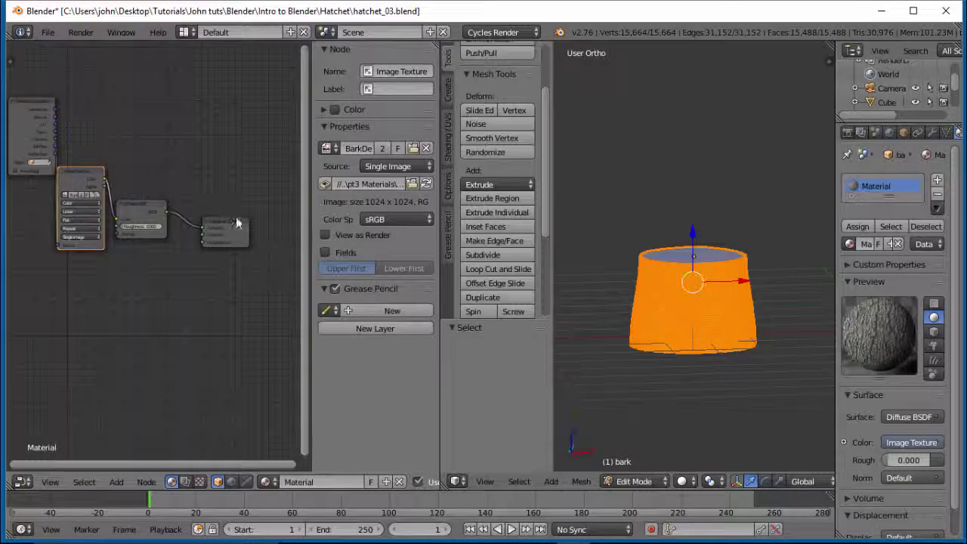
right_click_drag(237, 223, 276, 216)
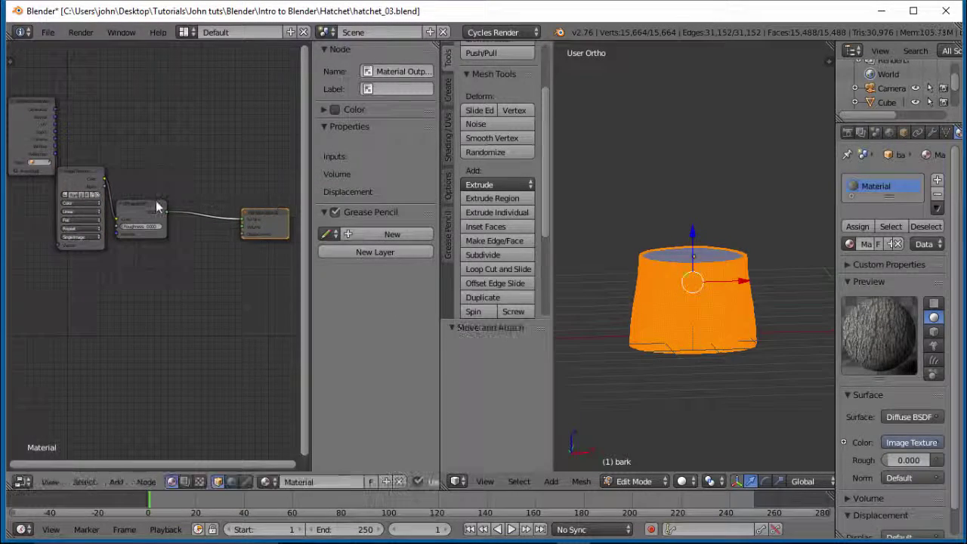
right_click_drag(157, 198, 210, 190)
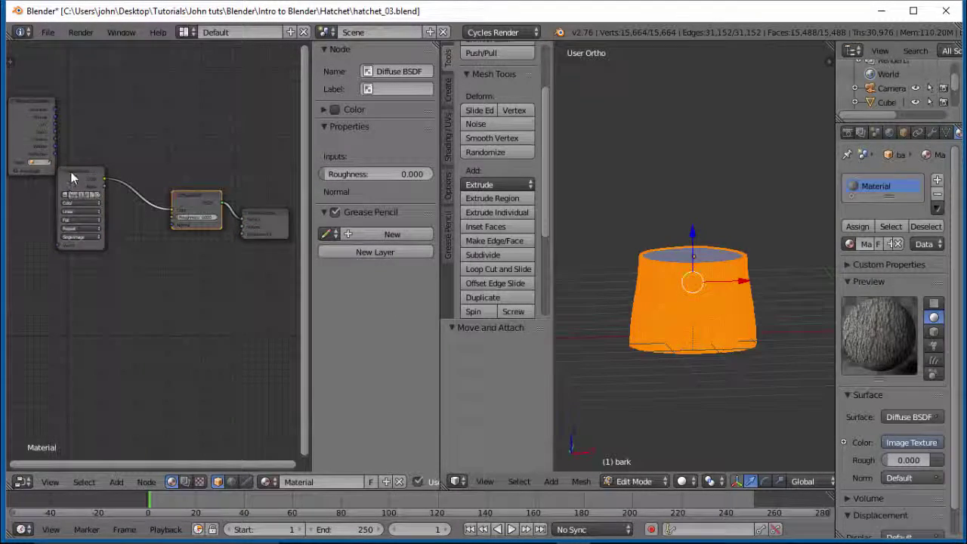
right_click_drag(72, 177, 106, 151)
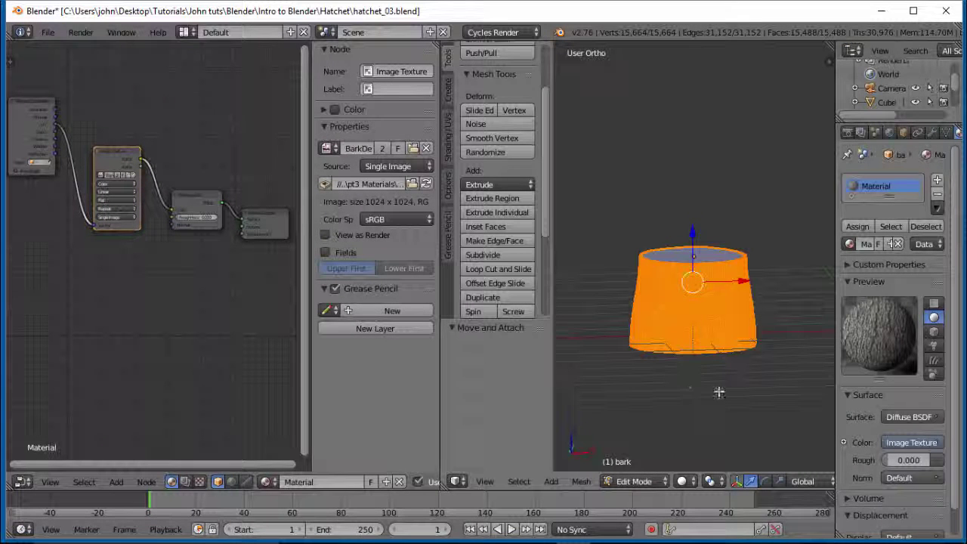
Switch the viewport to Rendered shading and zoom to inspect the bark-wrapped stump in Cycles.
left_click(687, 484)
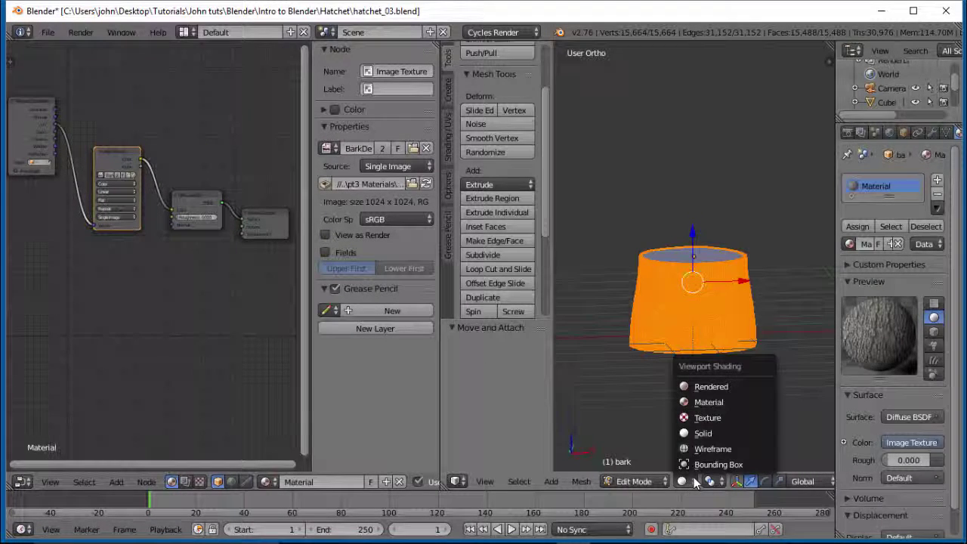
left_click(710, 388)
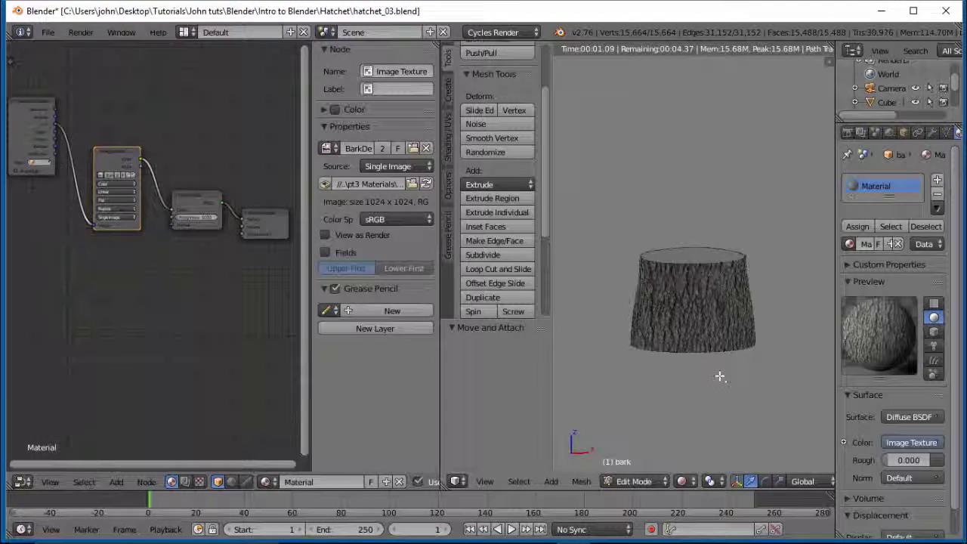
scroll(719, 376, "up", 2)
scroll(722, 383, "up", 2)
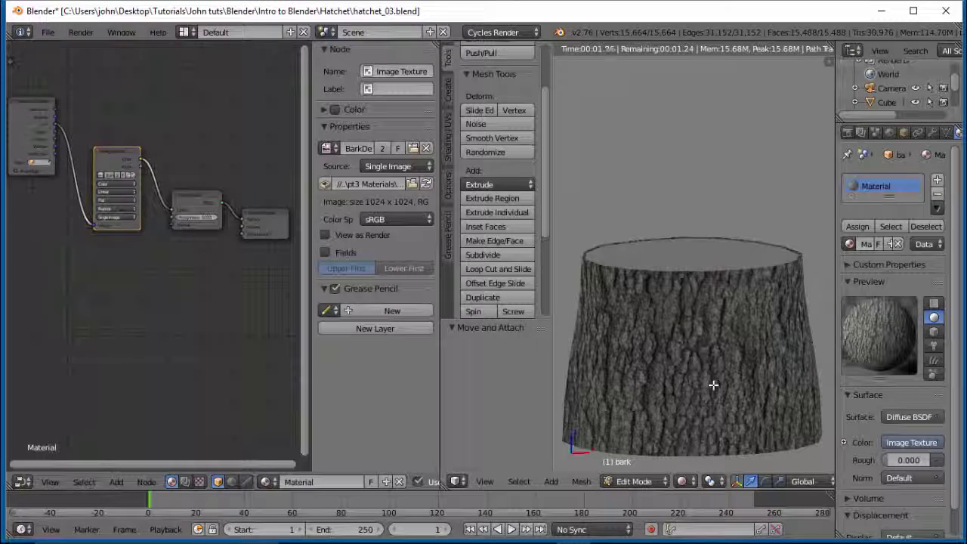
scroll(714, 384, "up", 1)
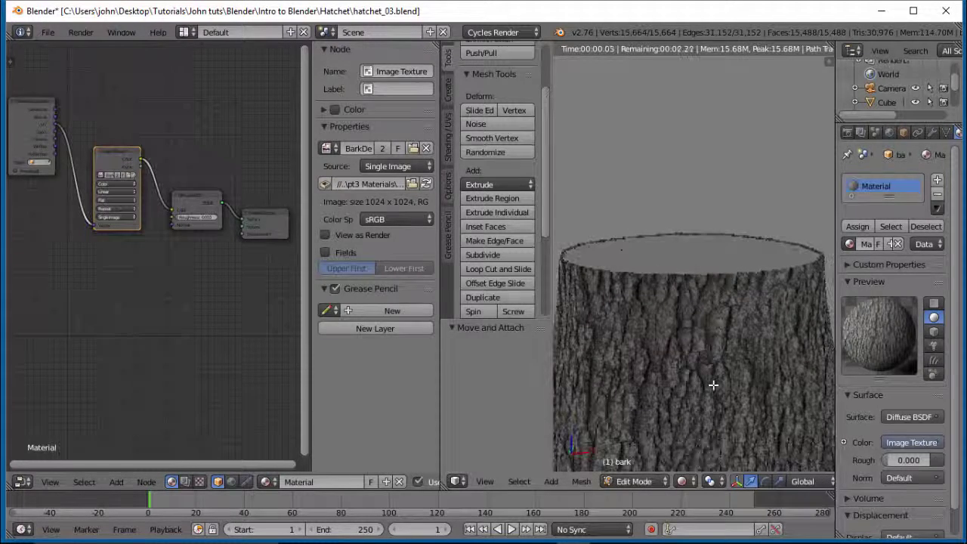
scroll(713, 385, "down", 1)
scroll(713, 385, "down", 1)
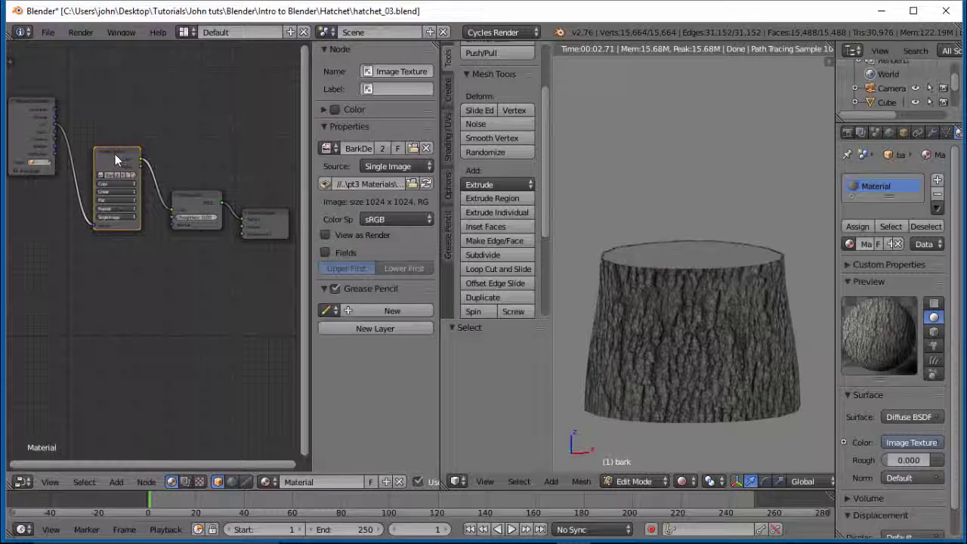
Duplicate the bark Image Texture node below the others and link it to the Material Output.
key("shift+d")
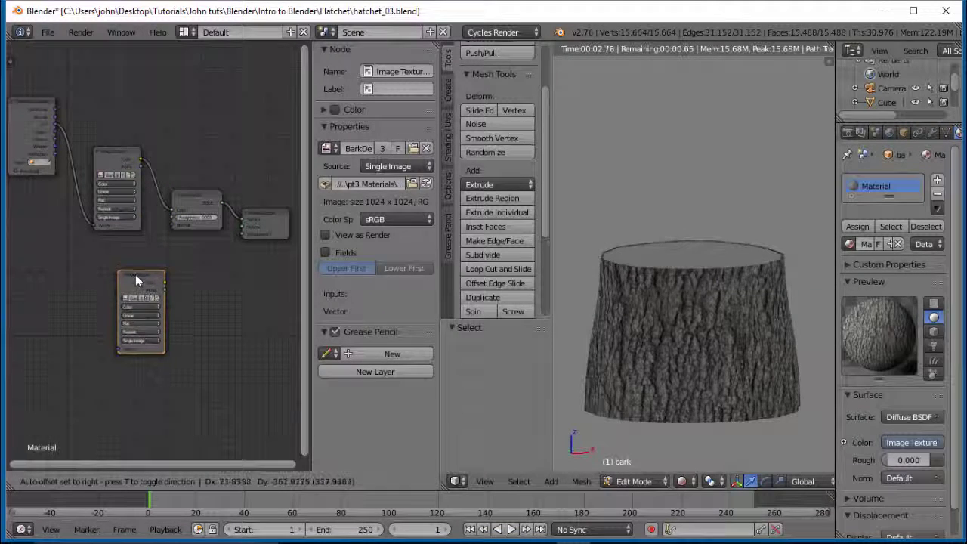
left_click(148, 319)
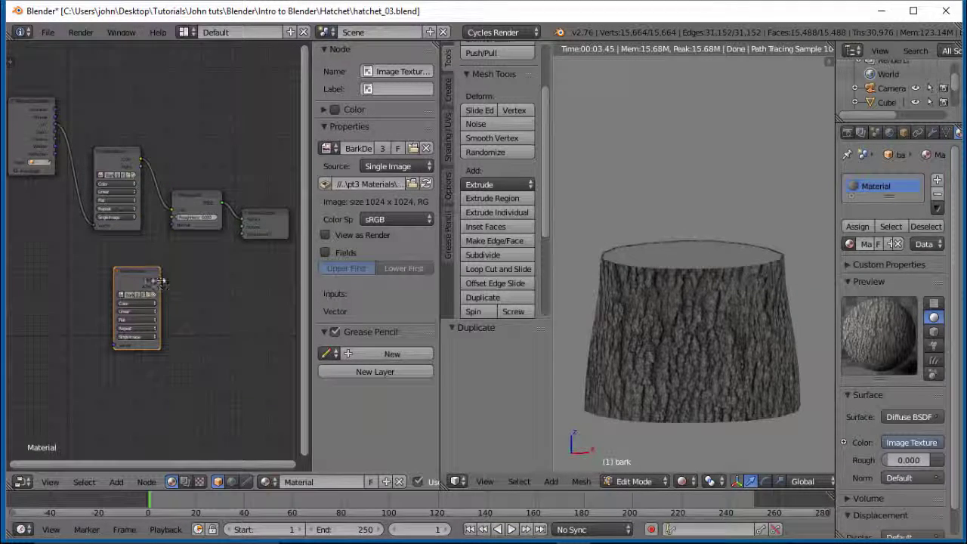
left_click_drag(160, 278, 250, 235)
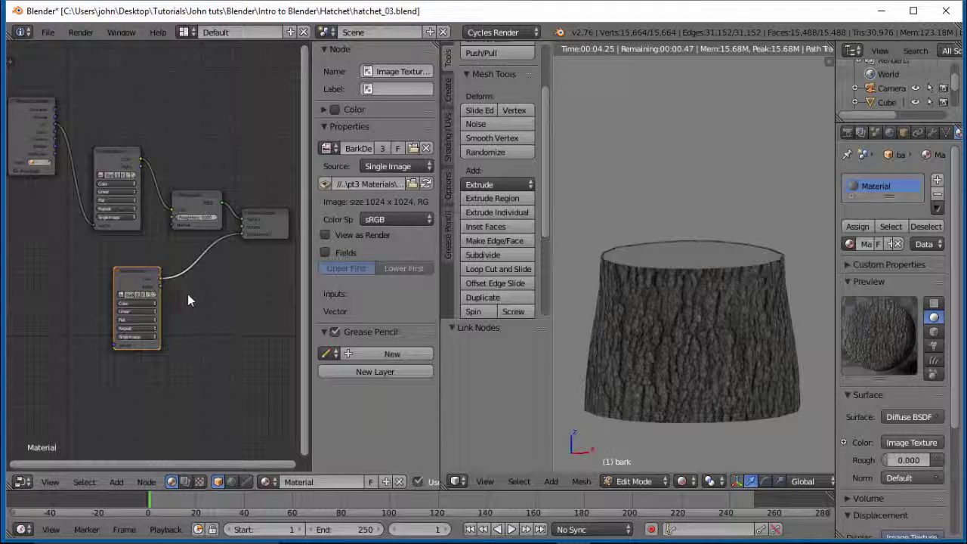
Set the duplicate to Non-Color Data, feed it Texture Coordinate vectors, and raise the Diffuse BSDF.
left_click(141, 293)
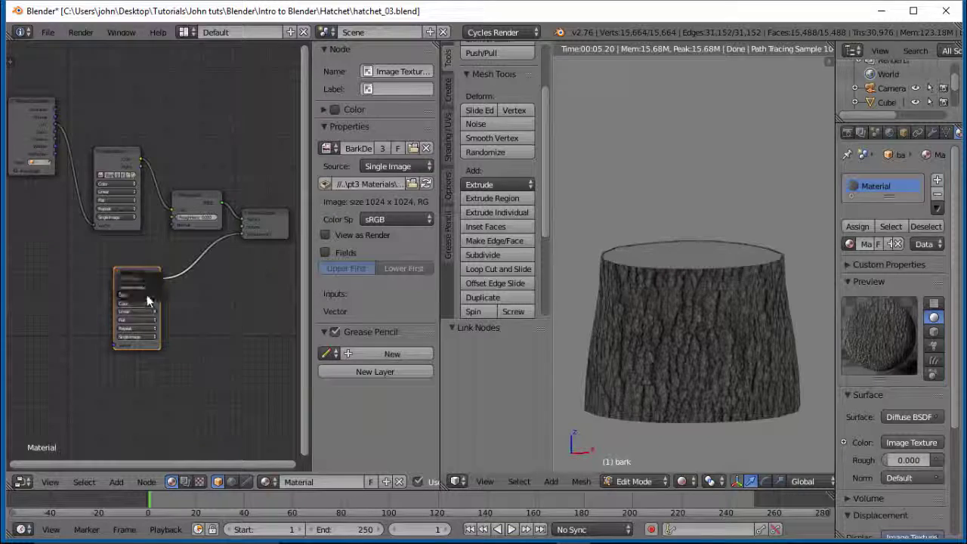
left_click(147, 289)
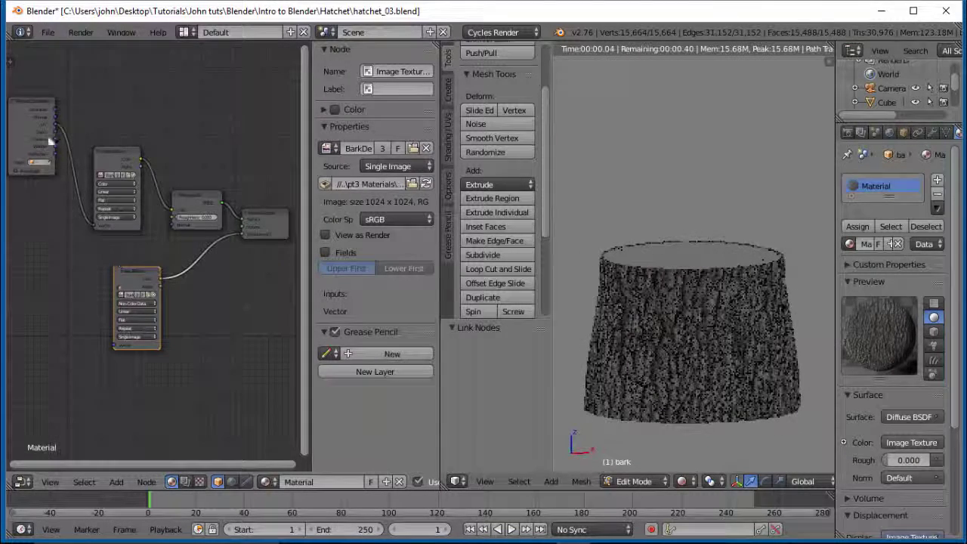
left_click_drag(54, 122, 116, 346)
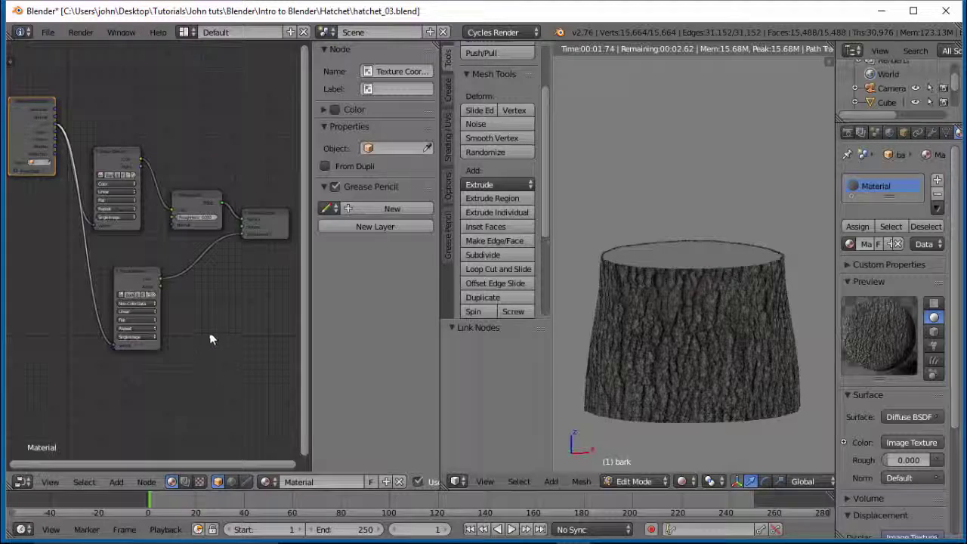
left_click_drag(203, 200, 191, 115)
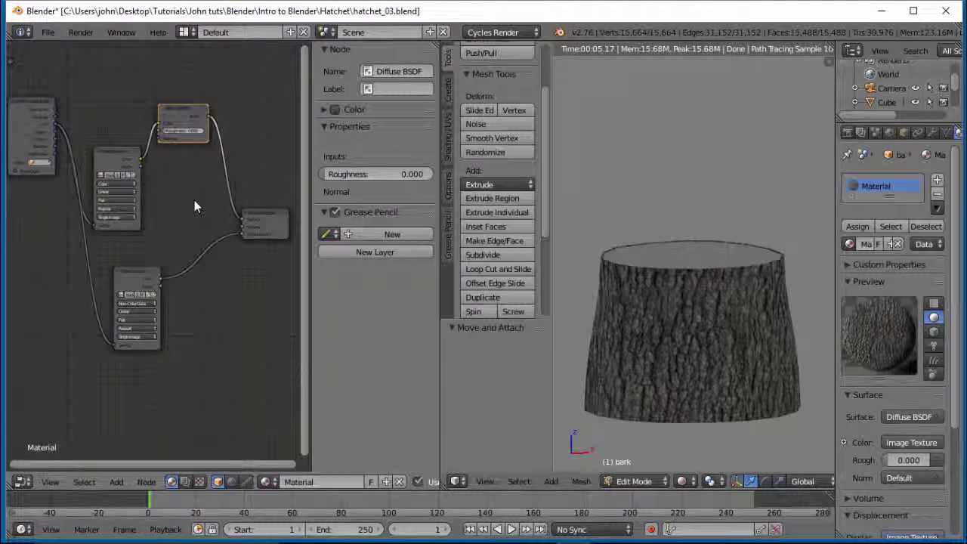
Add a Mix Shader and drop it onto the Diffuse BSDF to Material Output link.
key("shift+a")
mouse_move(201, 204)
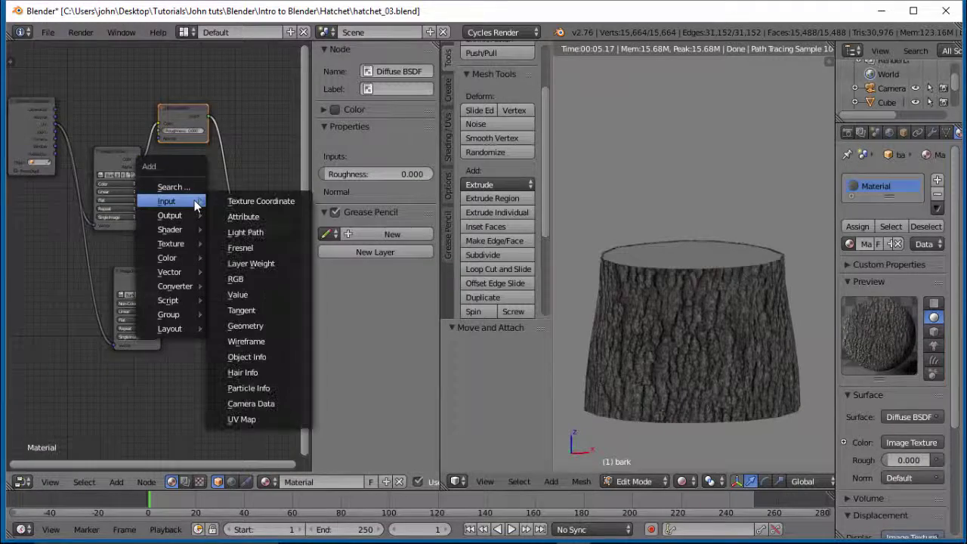
mouse_move(190, 229)
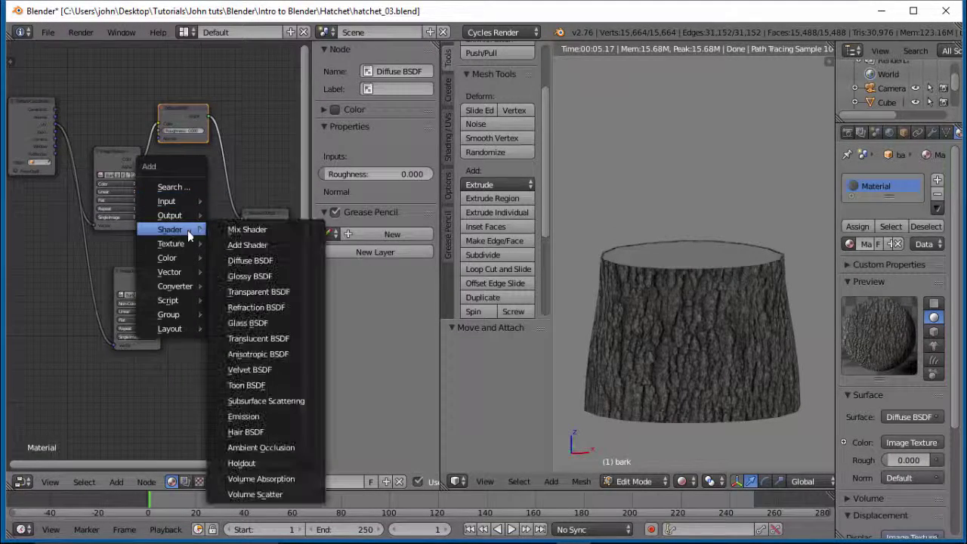
left_click(245, 226)
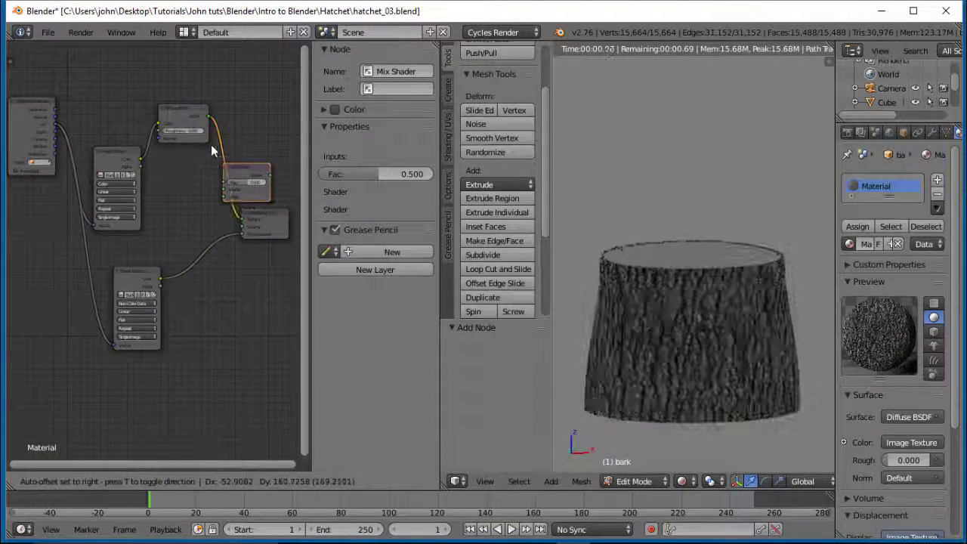
left_click(211, 151)
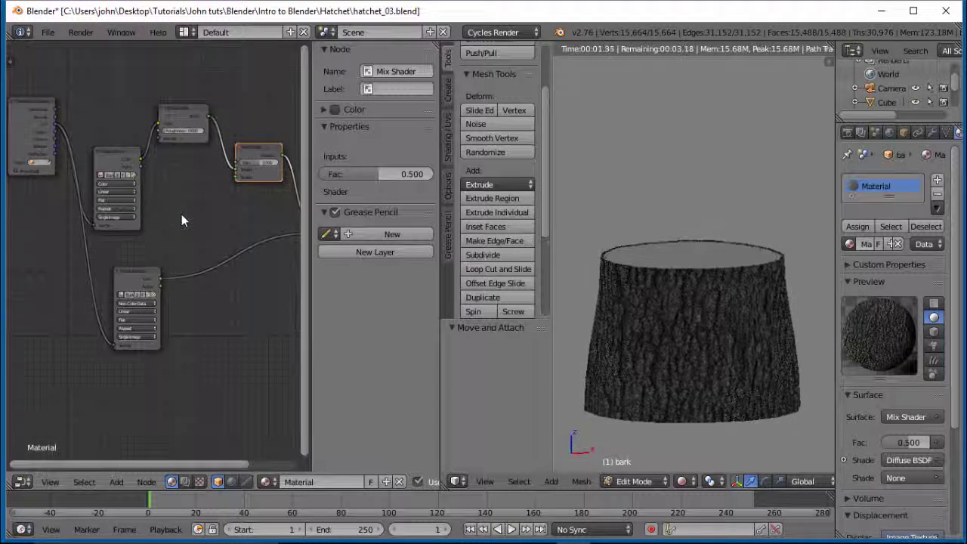
key("shift+a")
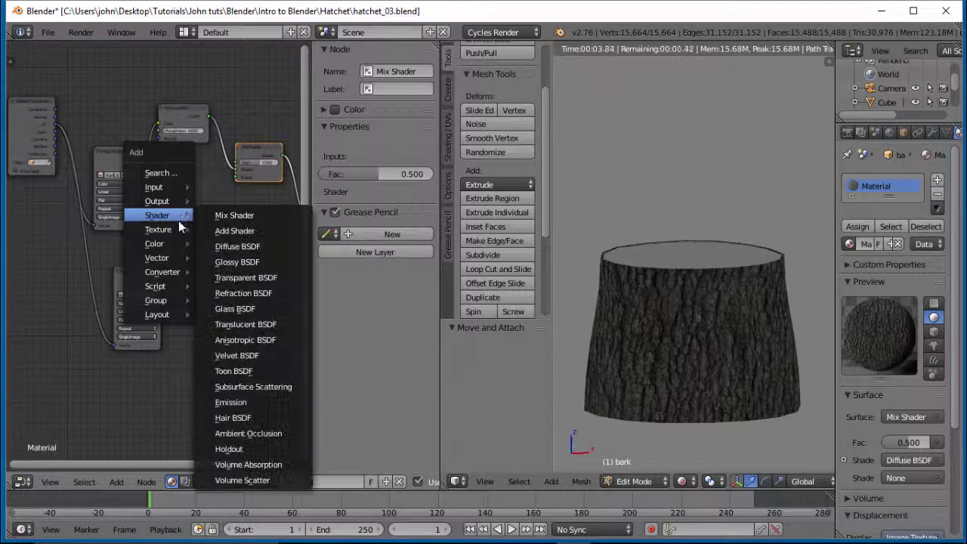
Add a Glossy BSDF into the Mix Shader's second Shader input and set Fac to 0.1.
mouse_move(167, 217)
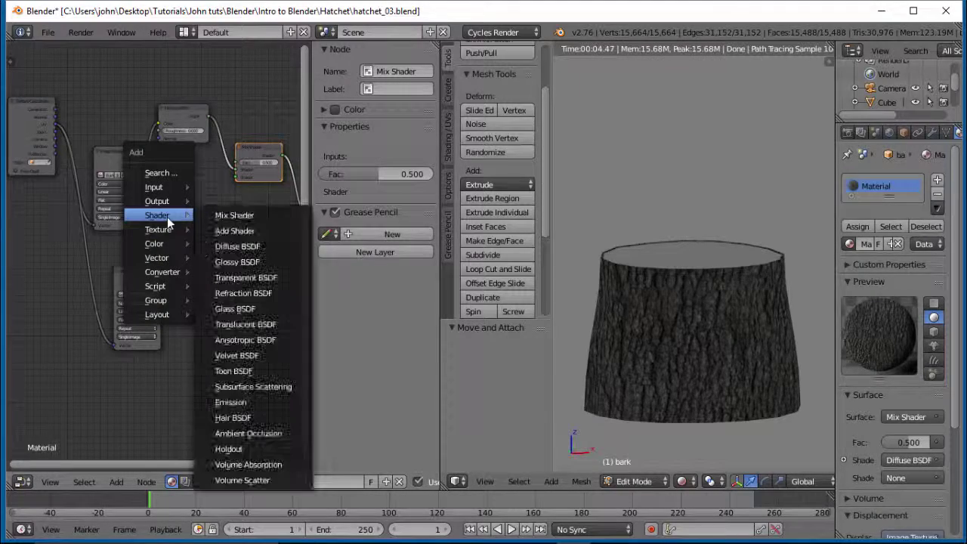
left_click(237, 261)
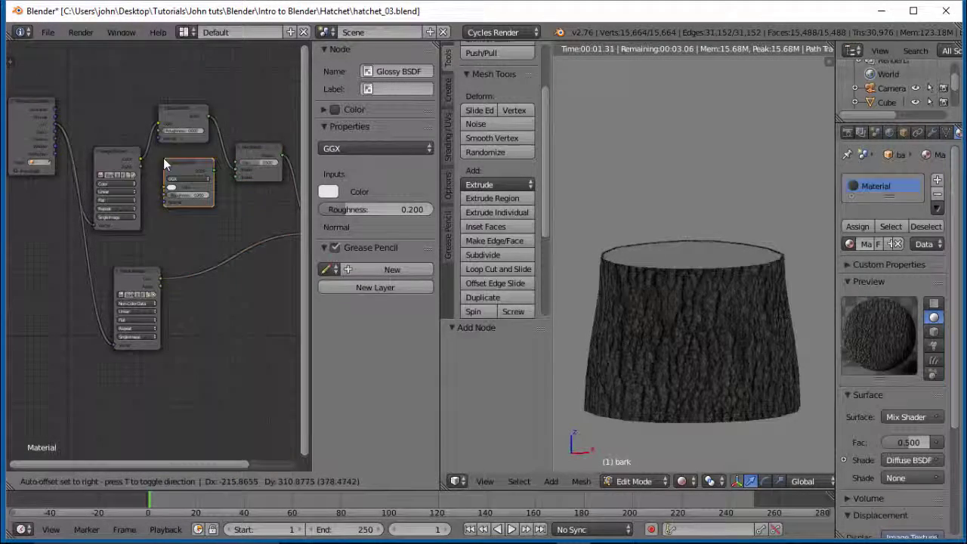
left_click(184, 178)
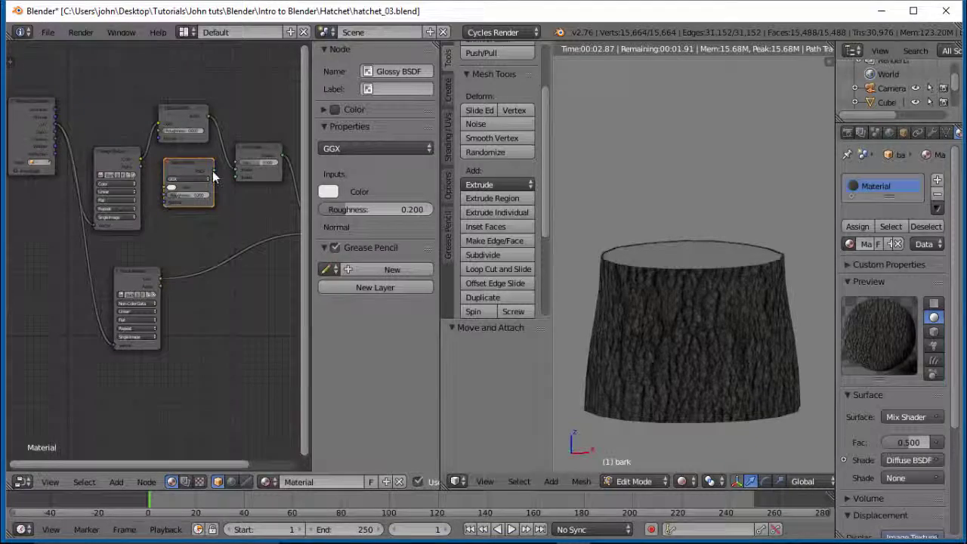
left_click_drag(214, 178, 239, 216)
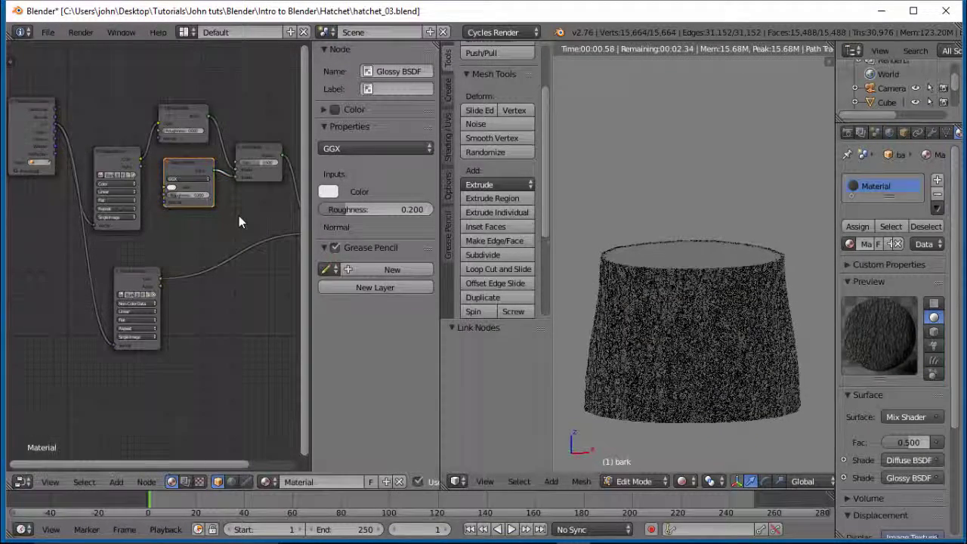
left_click(260, 161)
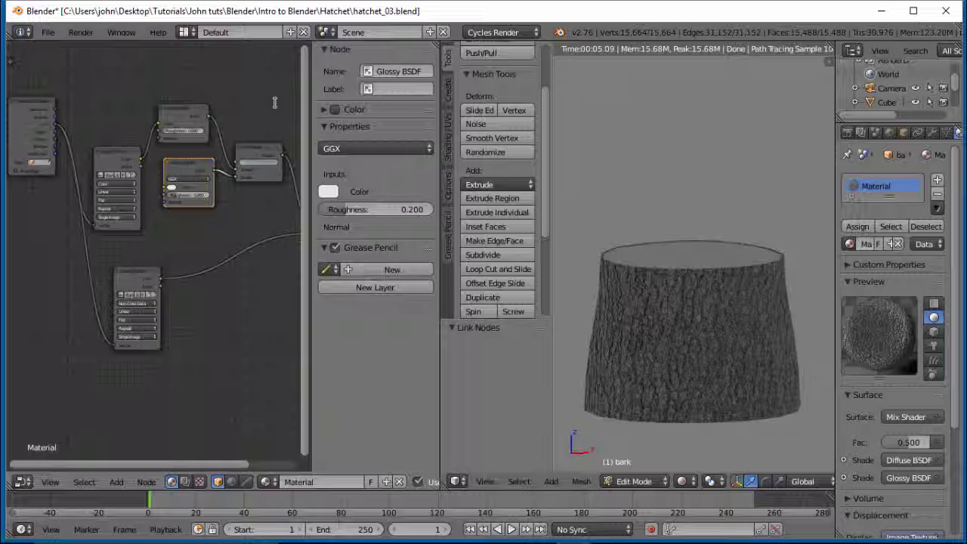
type("0.1")
key("Return")
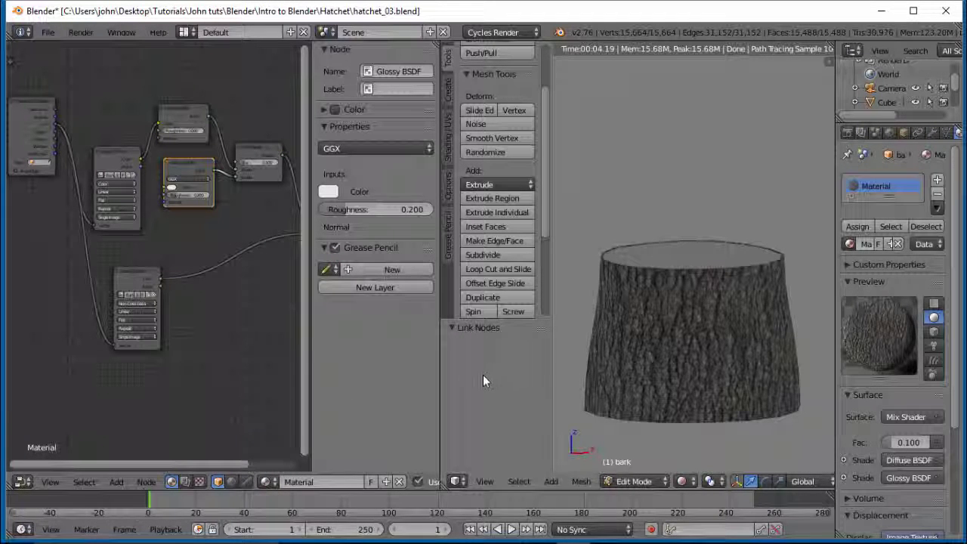
Join the node editor into the 3D view, pan the stump higher, and bring up Add Modifier.
right_click(441, 378)
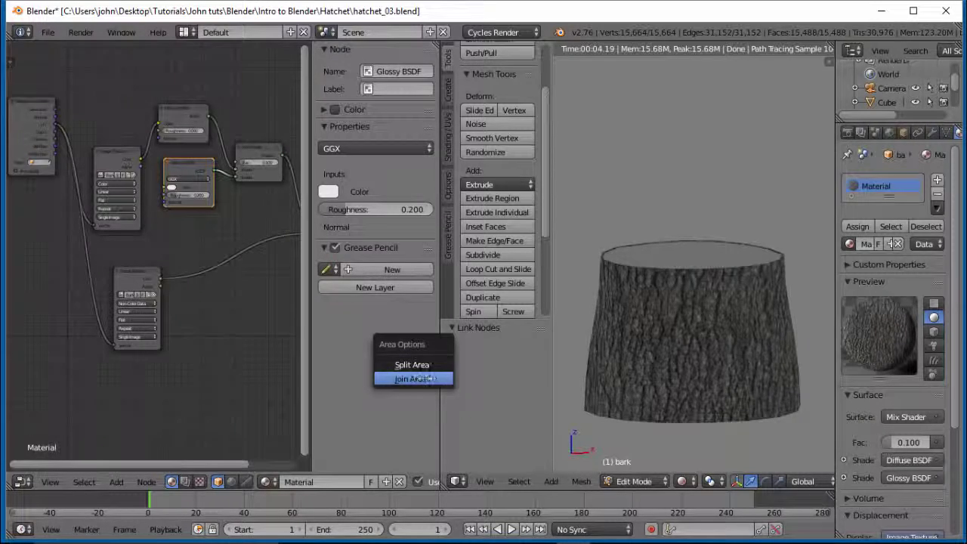
left_click(414, 378)
left_click(321, 382)
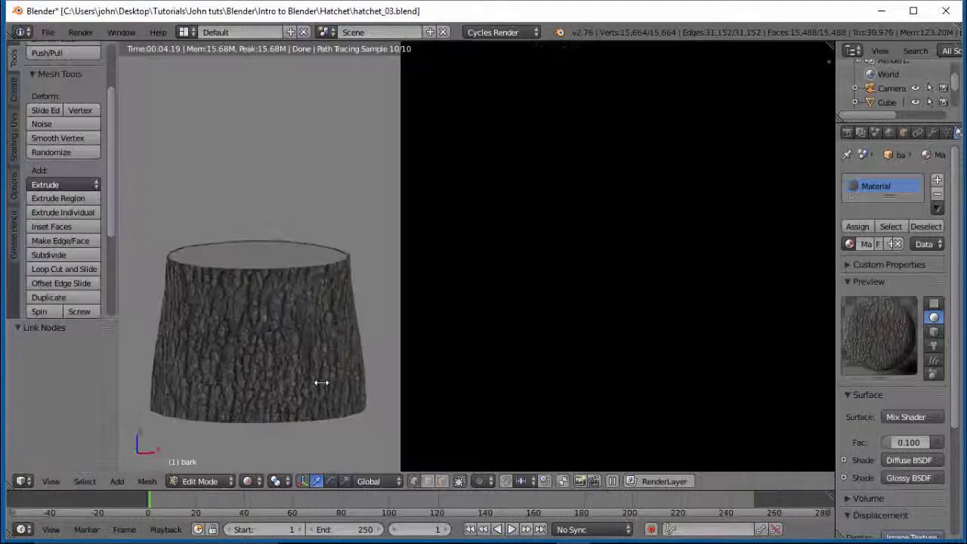
middle_click_drag(594, 349, 595, 234, "shift")
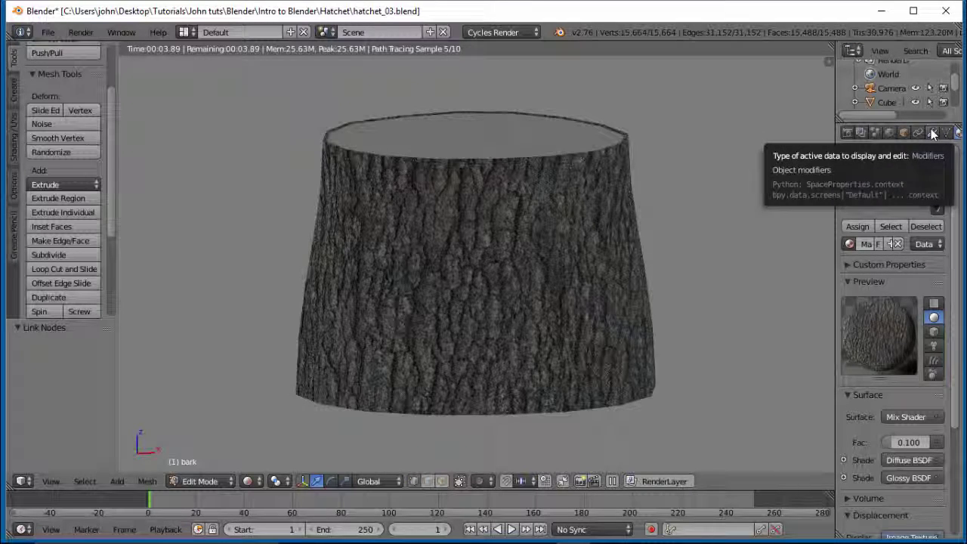
left_click(933, 133)
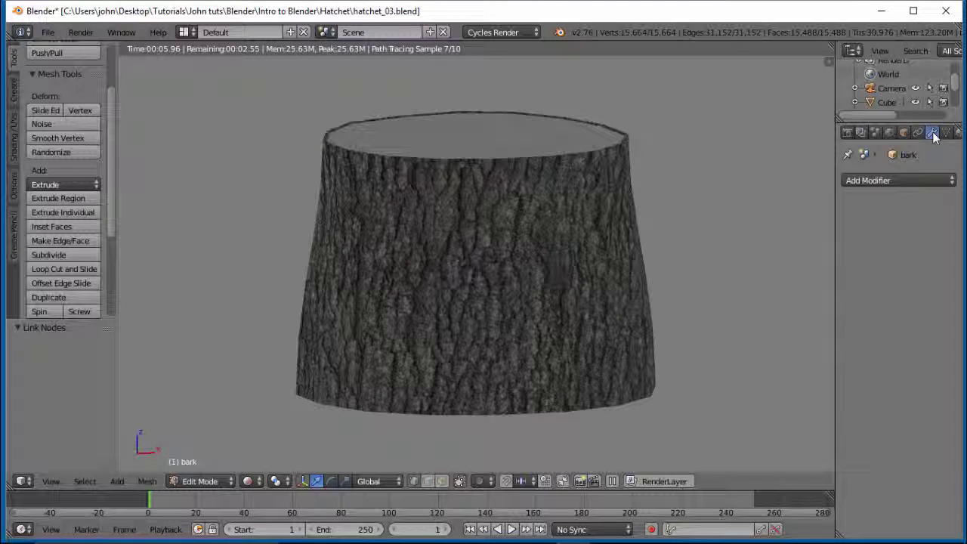
left_click(934, 181)
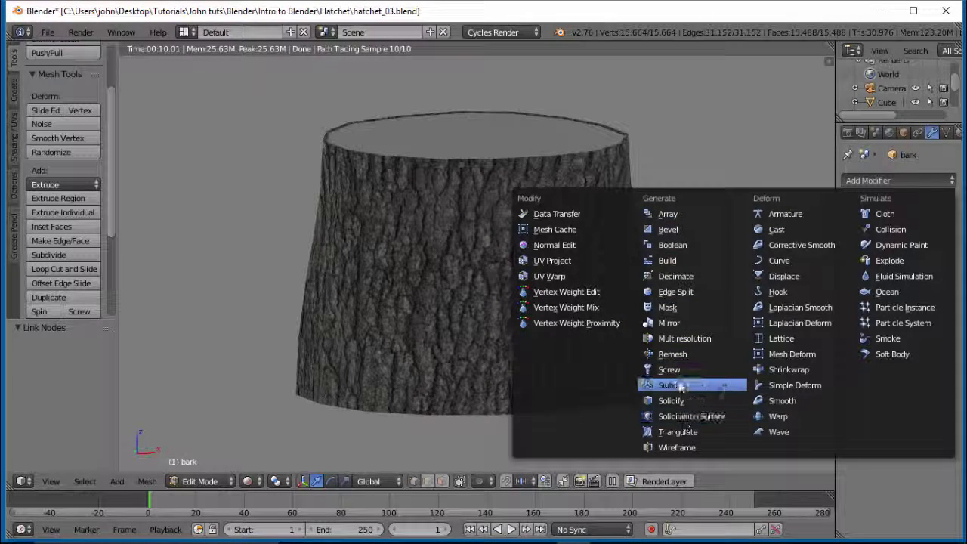
Add a Displace modifier, then switch the viewport to Solid shading and Object Mode.
left_click(786, 276)
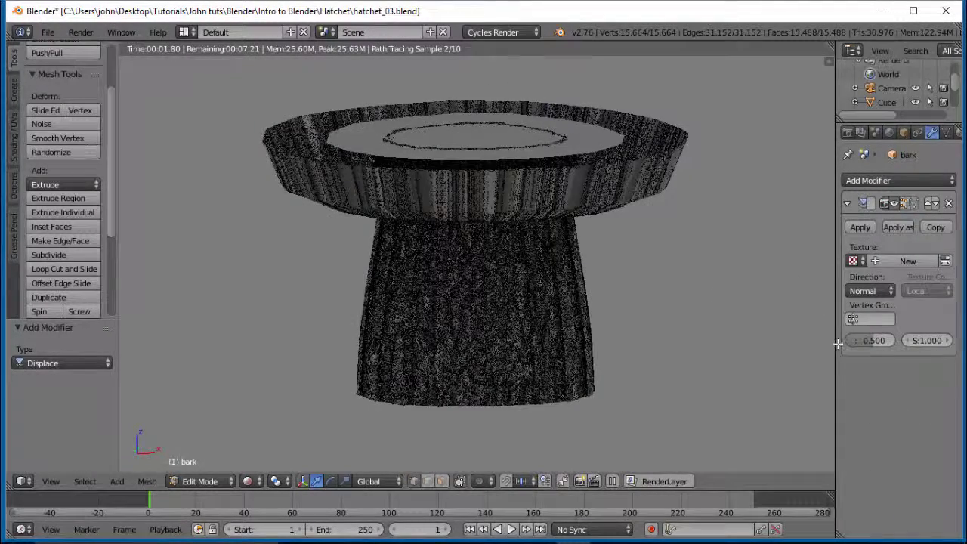
left_click(259, 480)
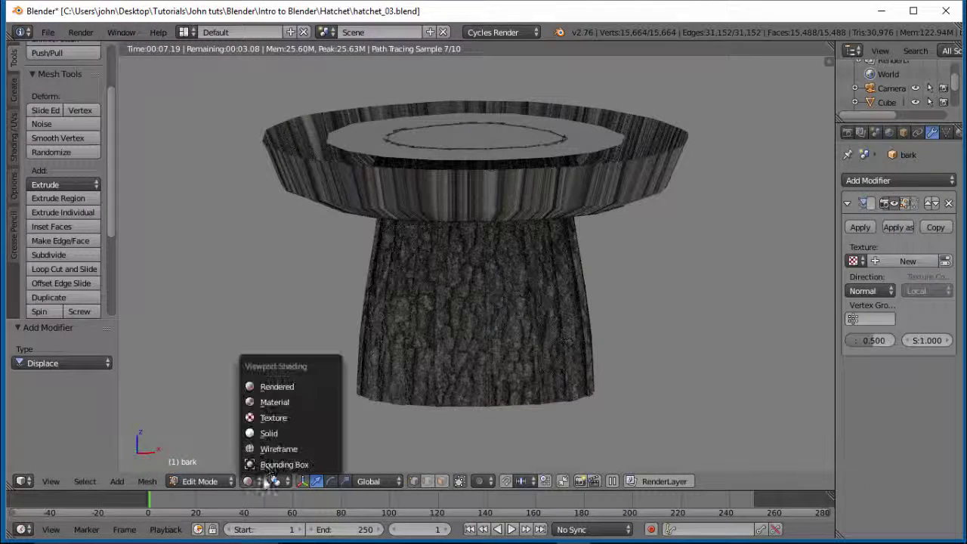
left_click(272, 436)
left_click(221, 481)
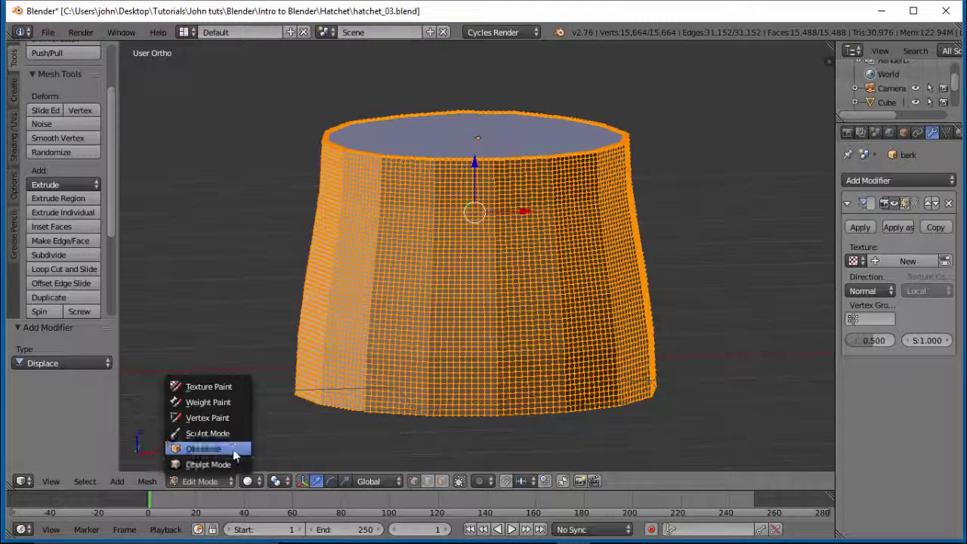
left_click(228, 468)
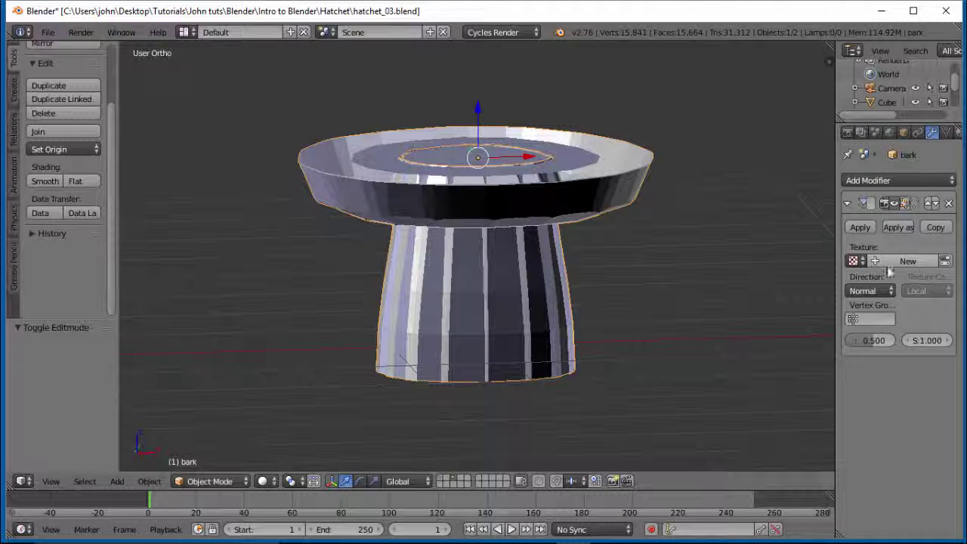
Create a new texture in the Displace modifier's slot and load the Bark image into it.
scroll(952, 138, "down", 2)
left_click(946, 133)
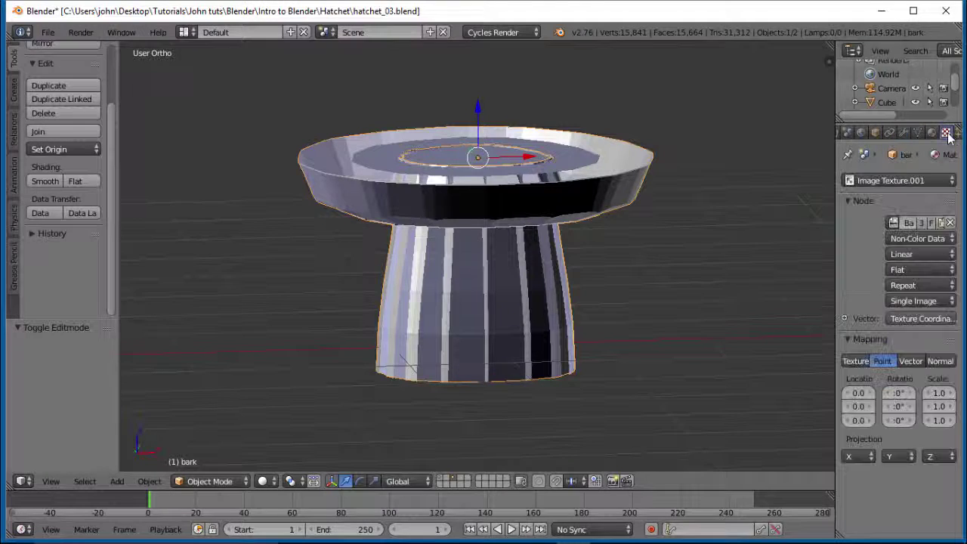
left_click(953, 181)
left_click(871, 121)
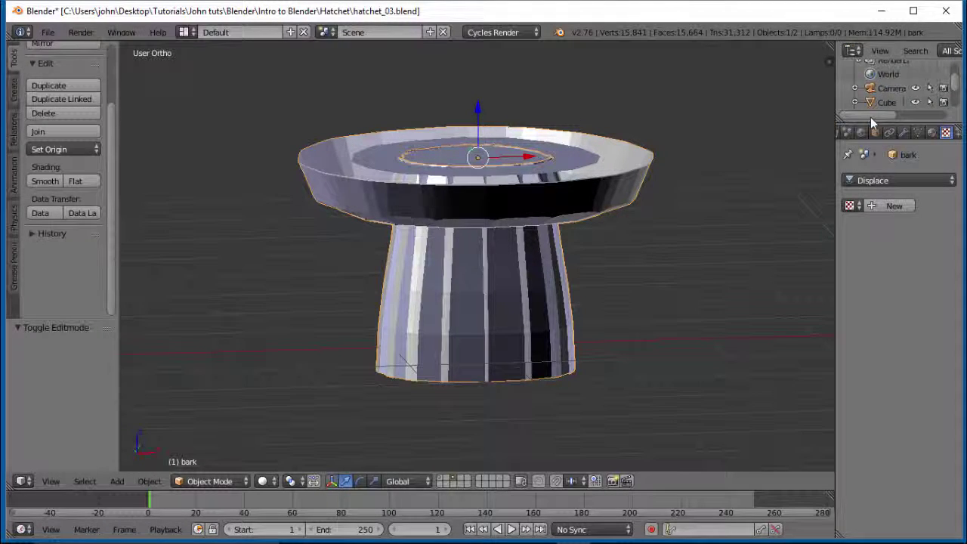
left_click(871, 207)
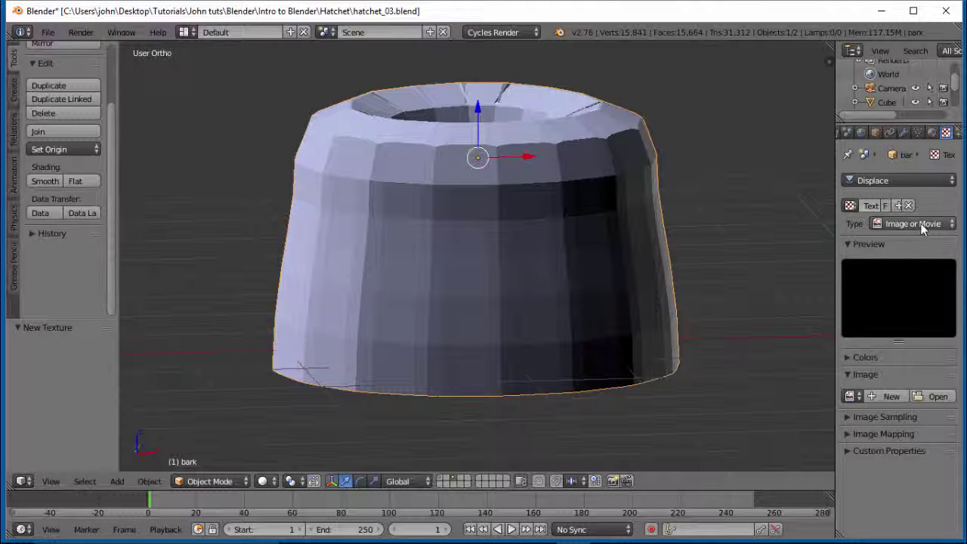
left_click(852, 397)
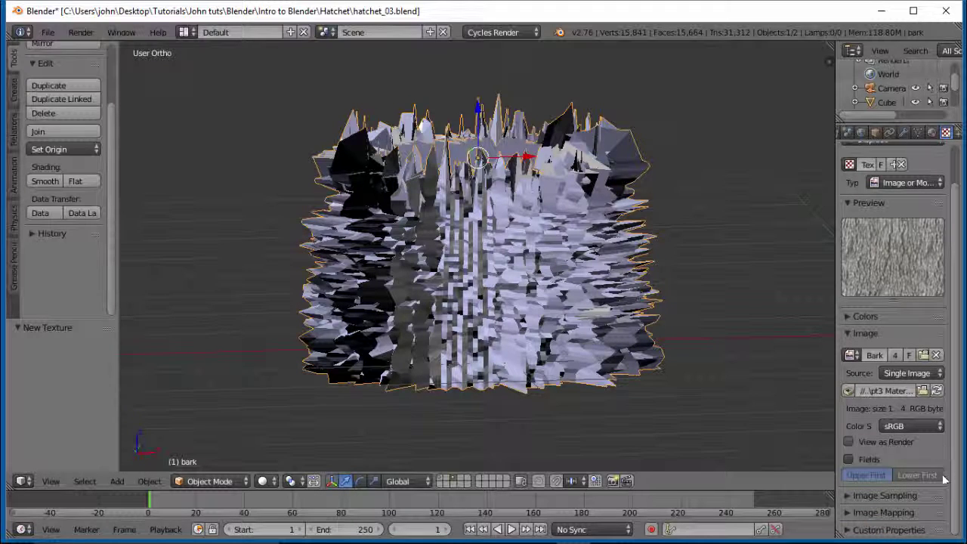
scroll(928, 520, "up", 3)
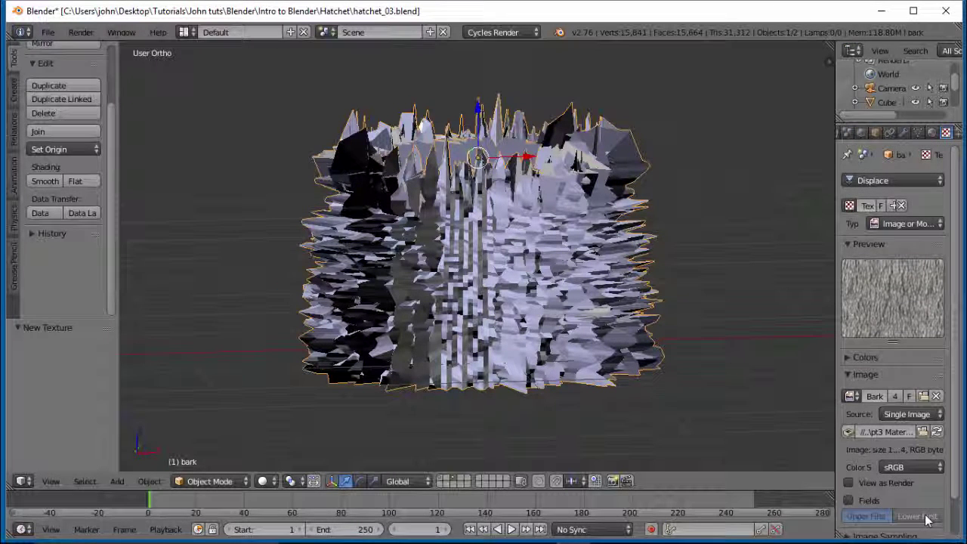
Map the Displace texture by UV coordinates and set its strength to 0.1.
left_click(904, 133)
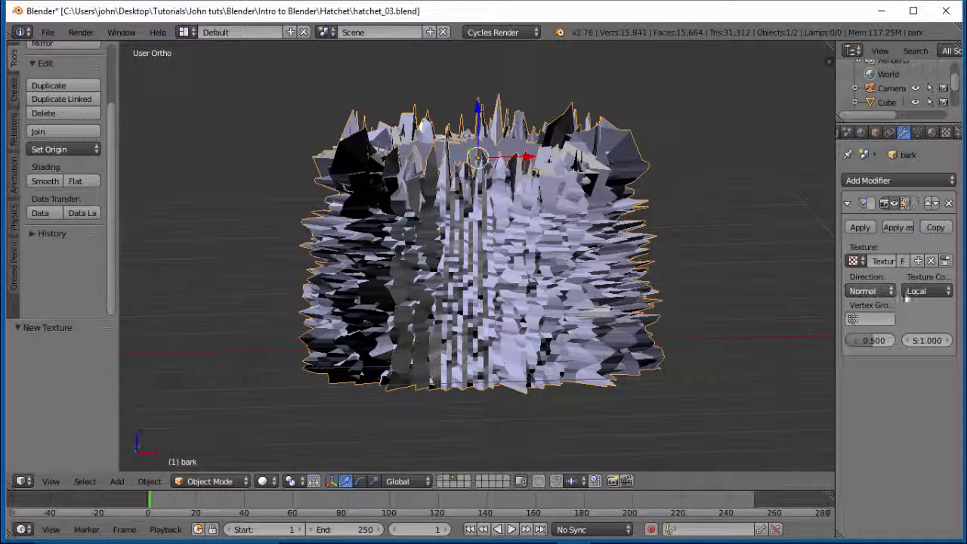
left_click(948, 293)
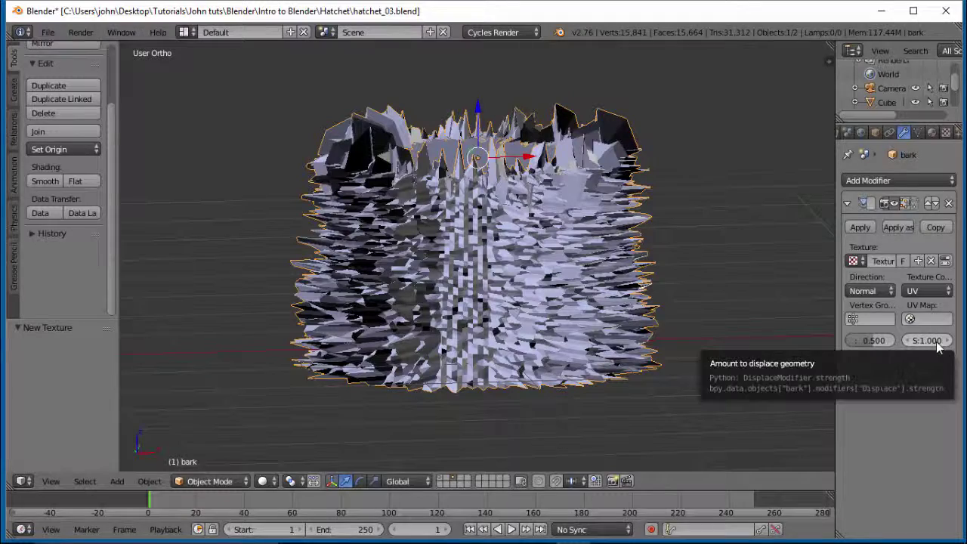
left_click_drag(834, 346, 731, 345)
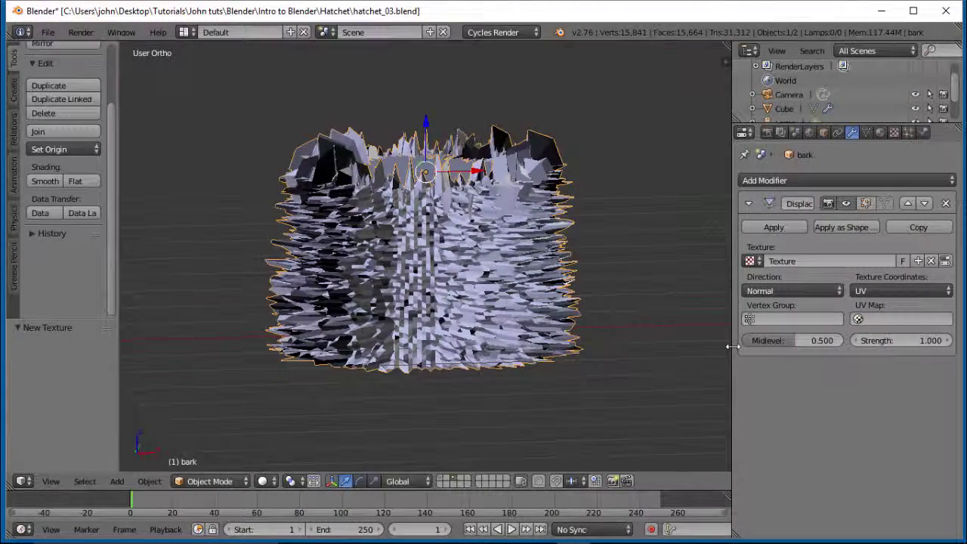
left_click_drag(917, 341, 826, 342)
left_click(925, 341)
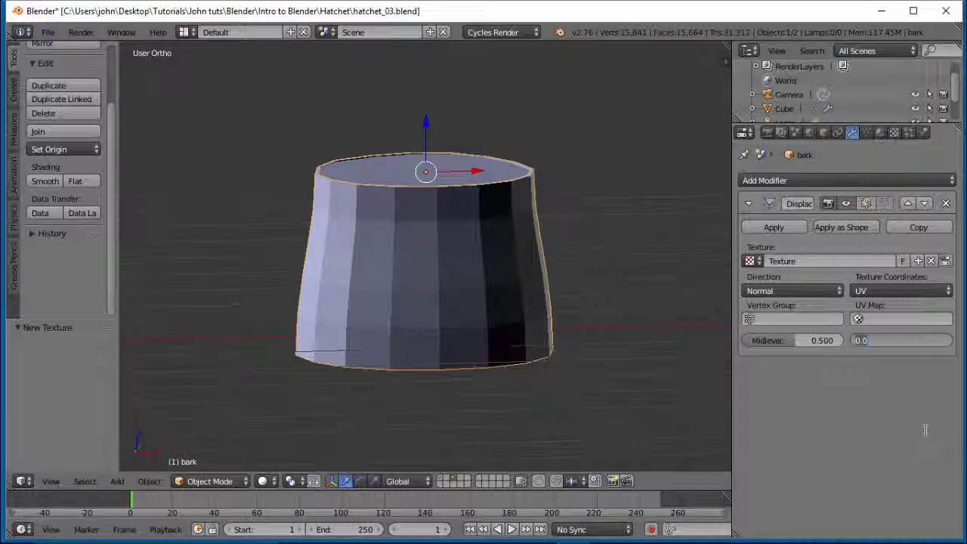
type("0.1")
key("Return")
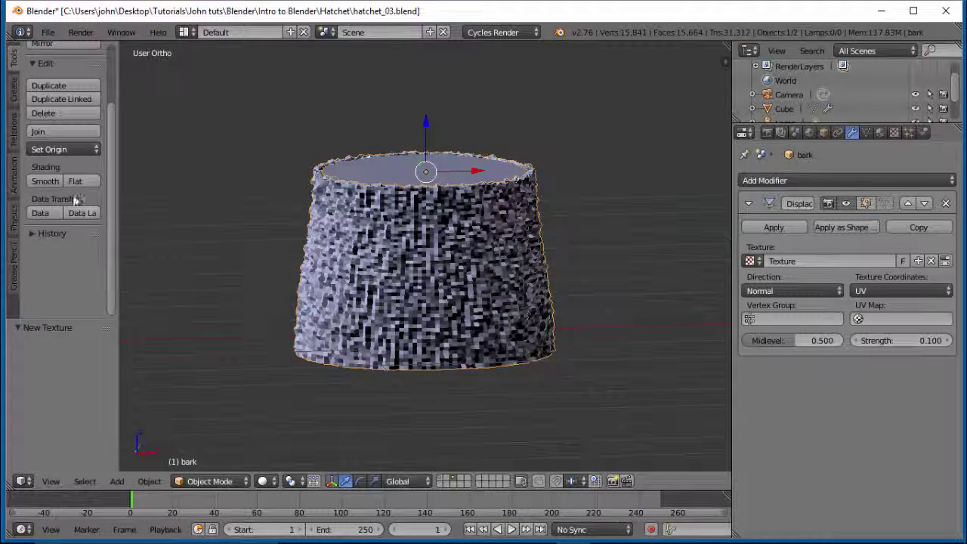
Shade the cylinder smooth and lower the Displace strength to 0.050.
left_click(56, 181)
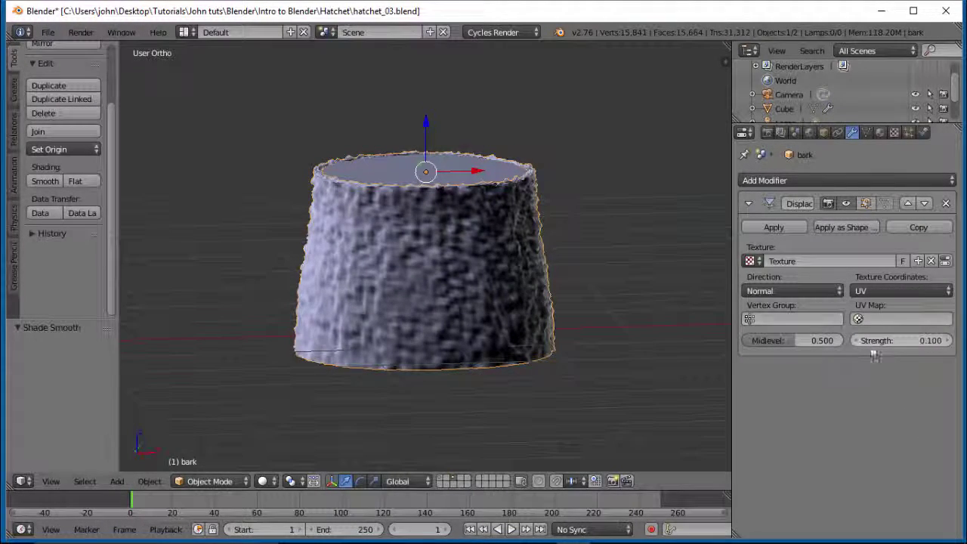
left_click(895, 341)
type("0.1")
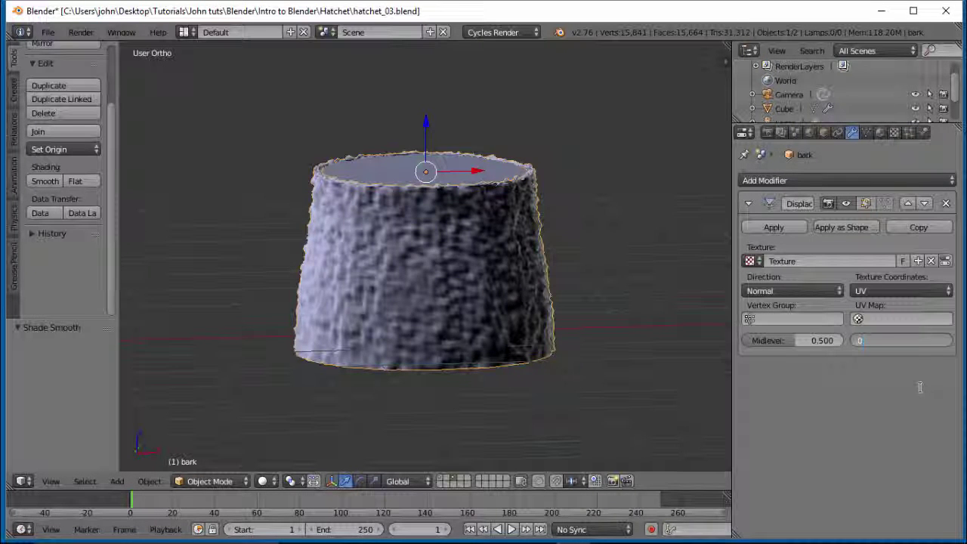
type(".05")
key("Return")
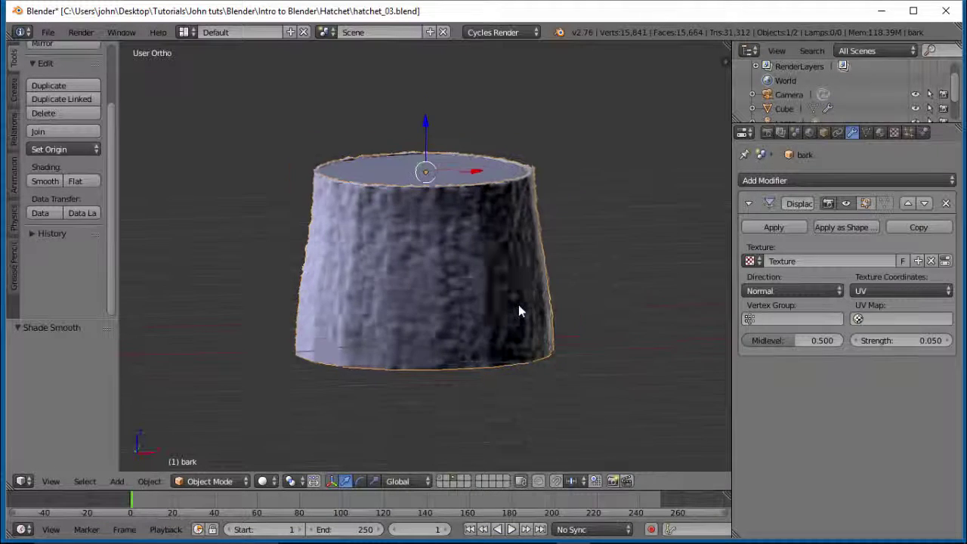
Add a Subdivision Surface modifier with View level 2 and move it above Displace.
left_click(808, 179)
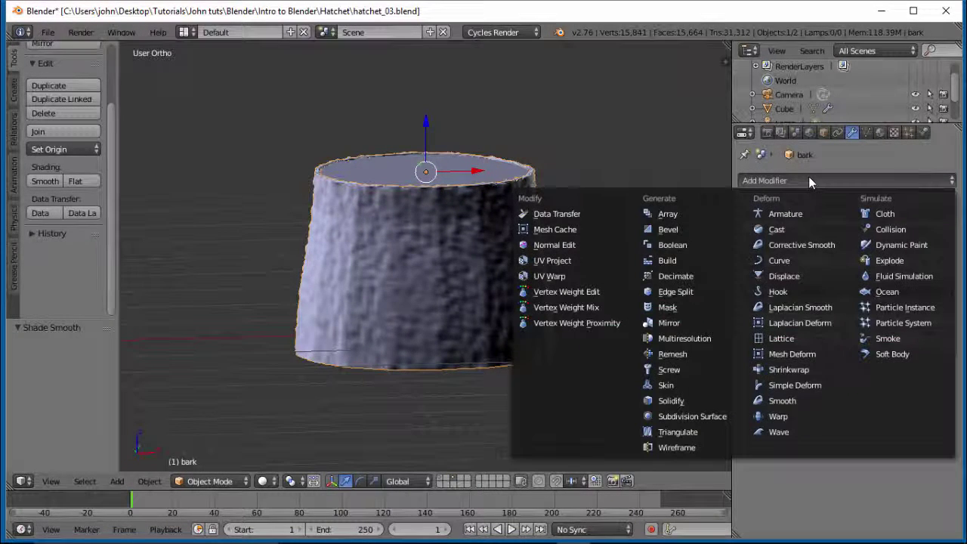
left_click(696, 414)
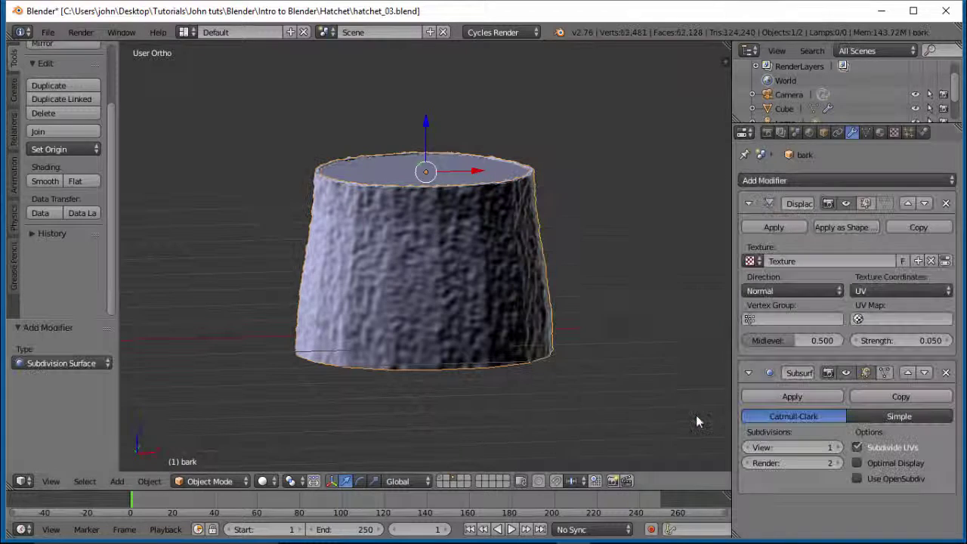
left_click(840, 447)
type("2")
key("Return")
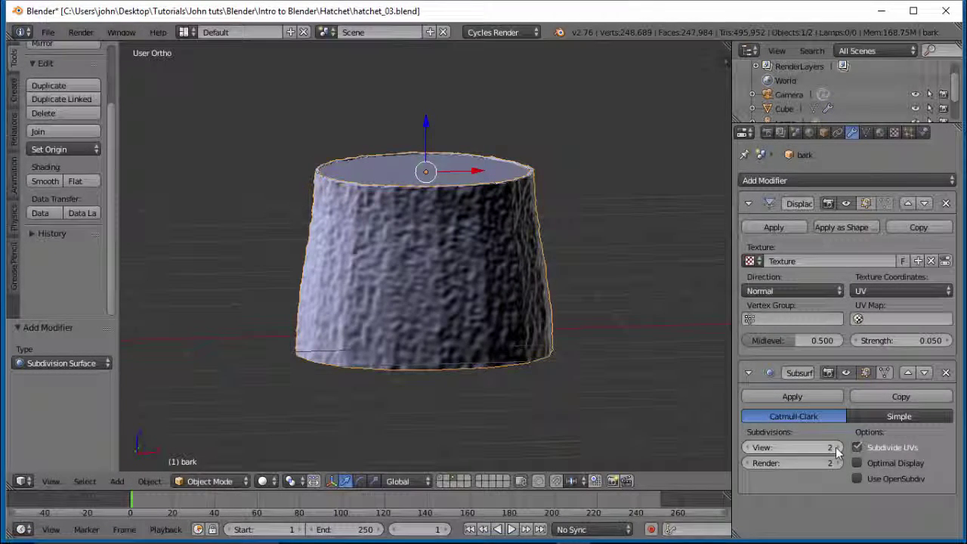
left_click(907, 373)
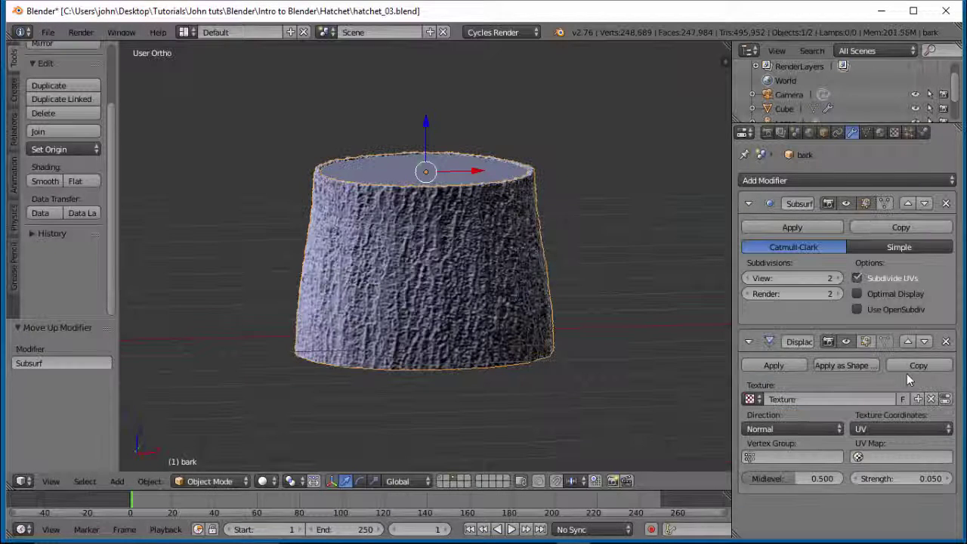
Lower the Displace strength to 0.025 for shallower bark relief.
scroll(513, 299, "up", 5)
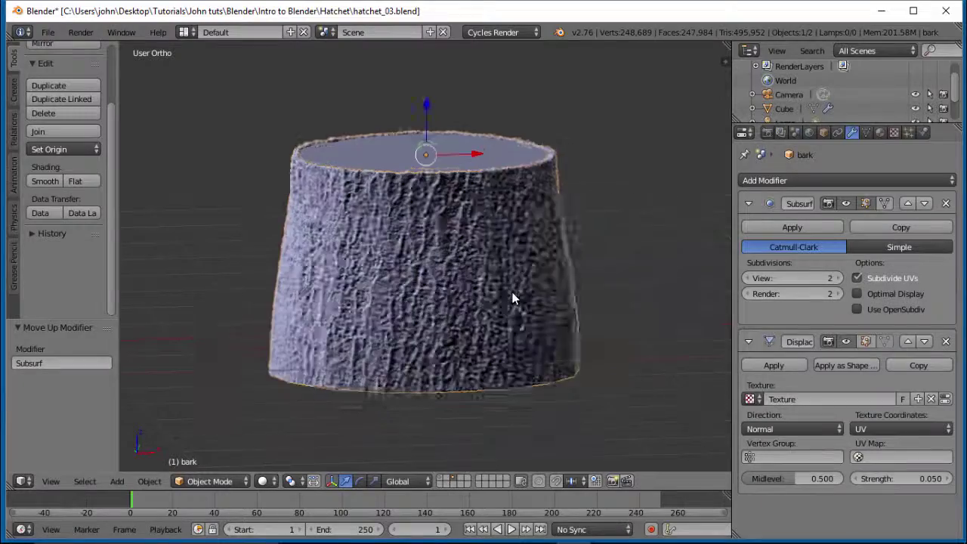
scroll(513, 298, "up", 2)
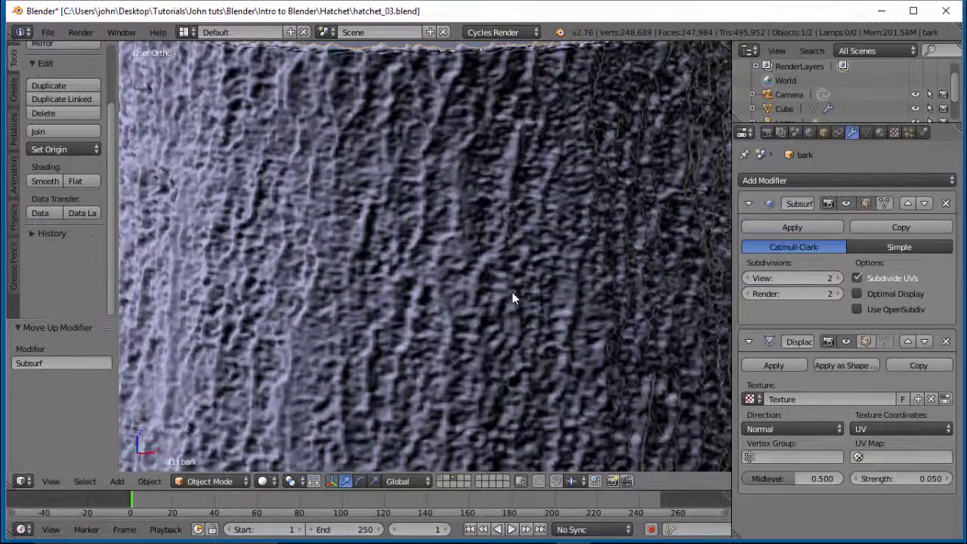
scroll(517, 298, "down", 8)
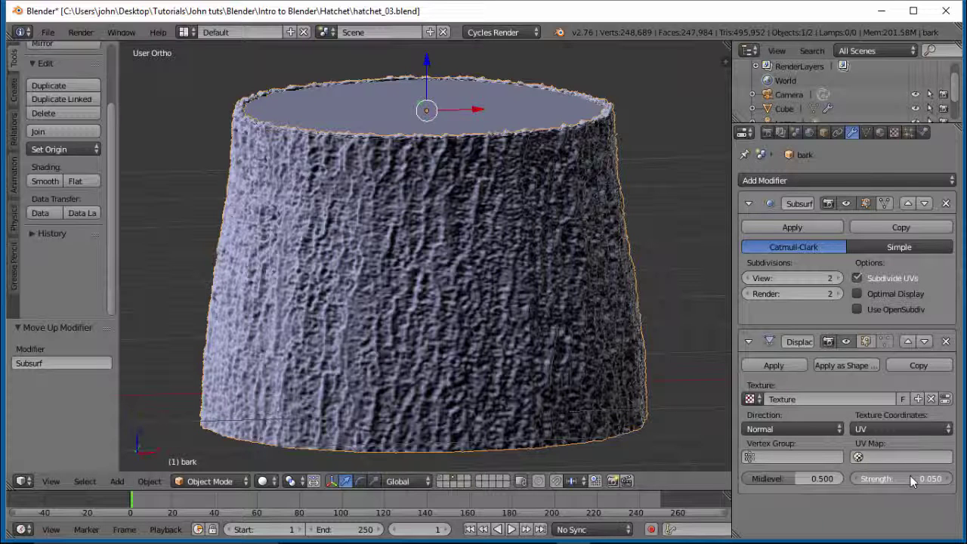
key("minus")
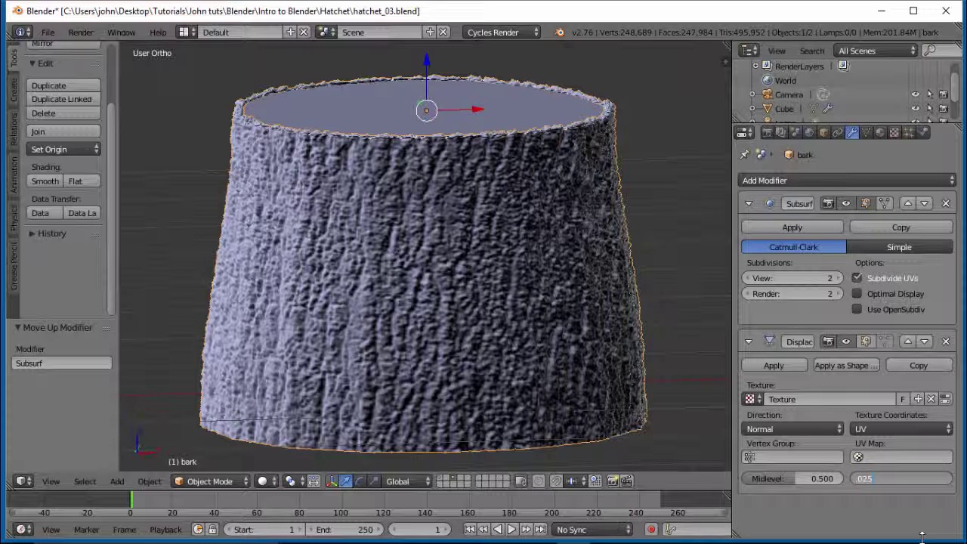
key("Return")
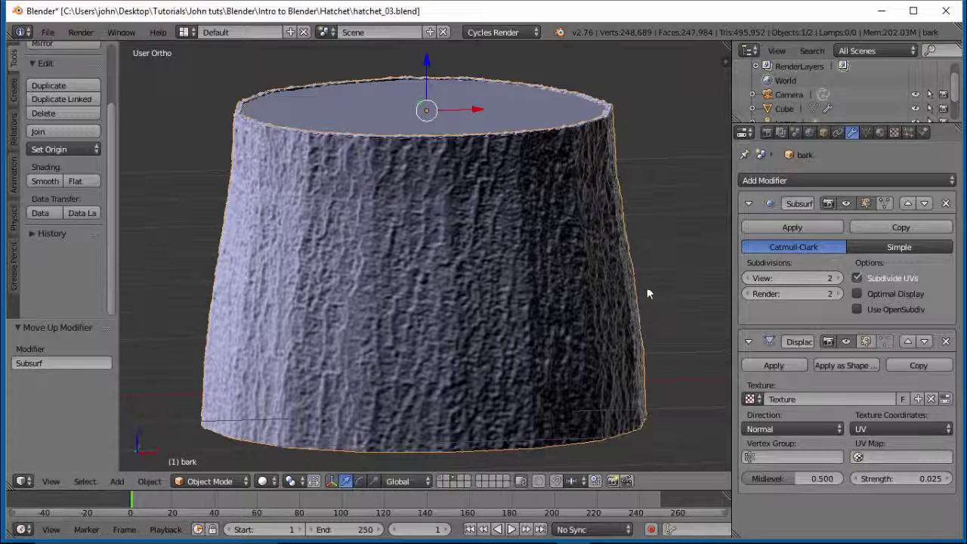
middle_click_drag(610, 319, 534, 277)
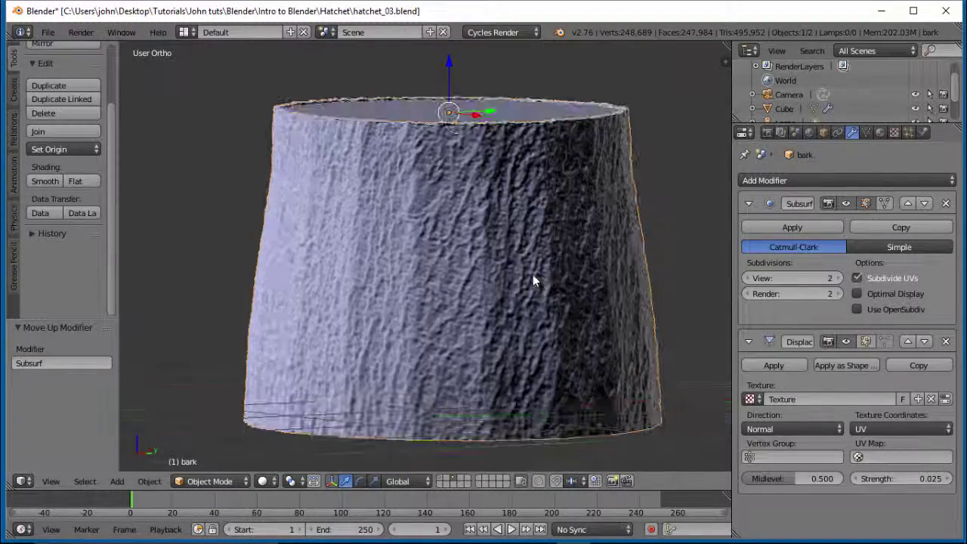
left_click(277, 481)
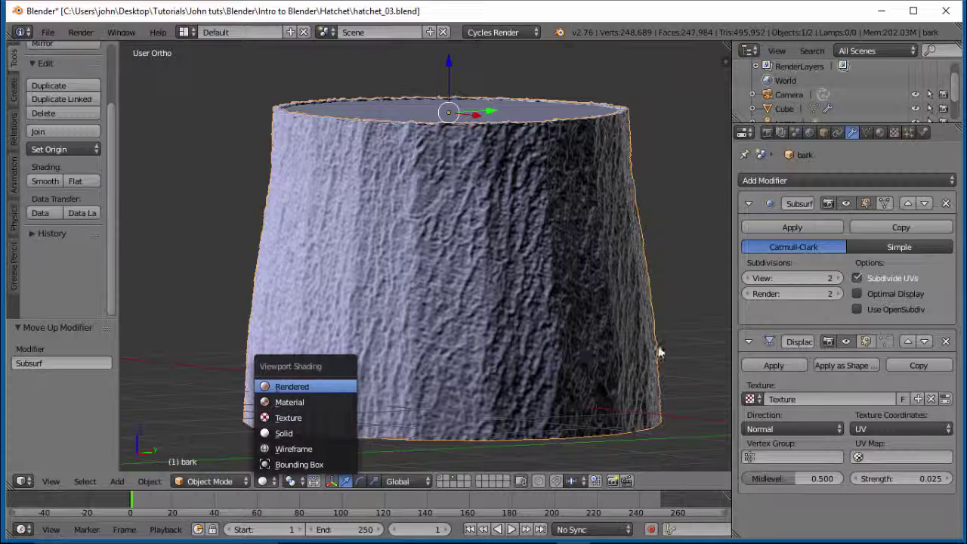
key("shift+z")
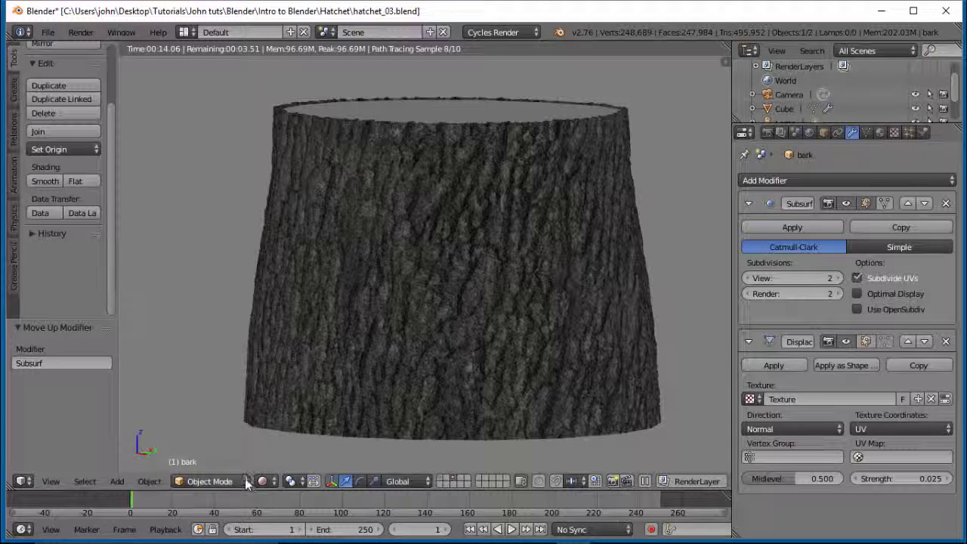
left_click(277, 484)
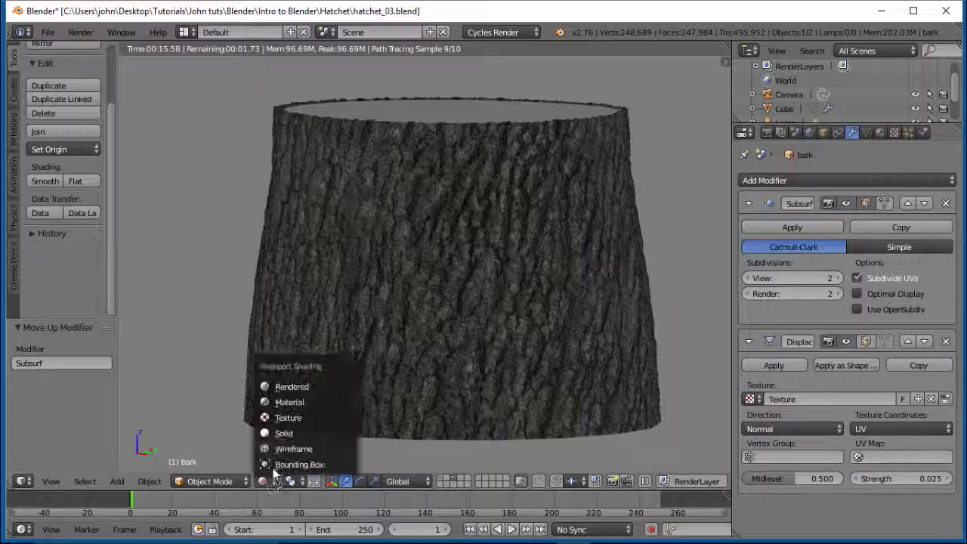
left_click(285, 435)
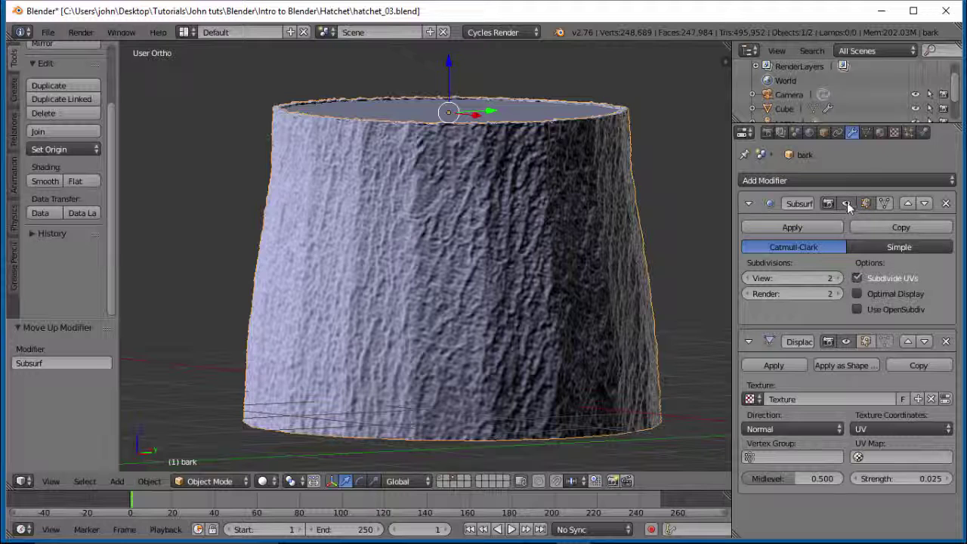
Hide Subsurf and Displace in the viewport, enter Edit Mode, and hide the side faces, leaving the top cap.
left_click(846, 204)
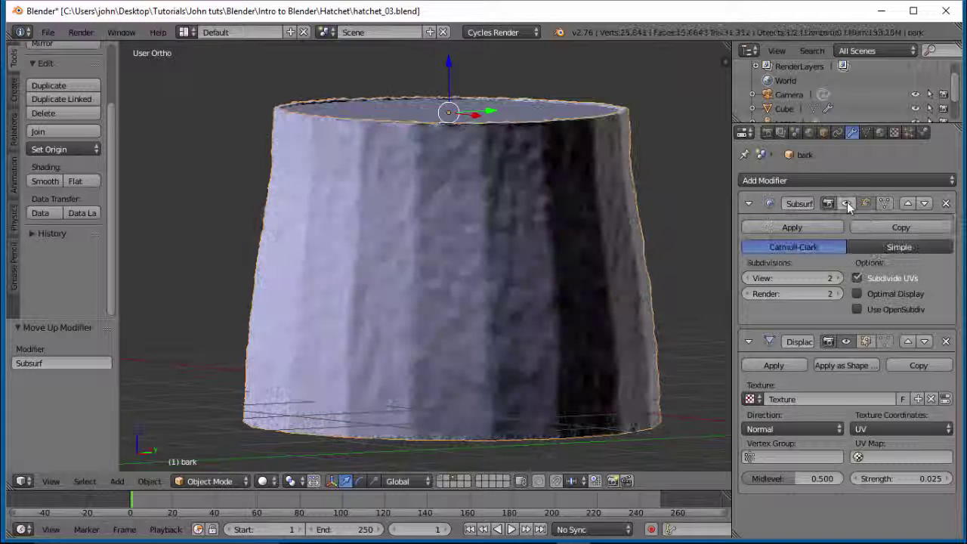
left_click(846, 342)
middle_click_drag(476, 248, 612, 302)
left_click(244, 482)
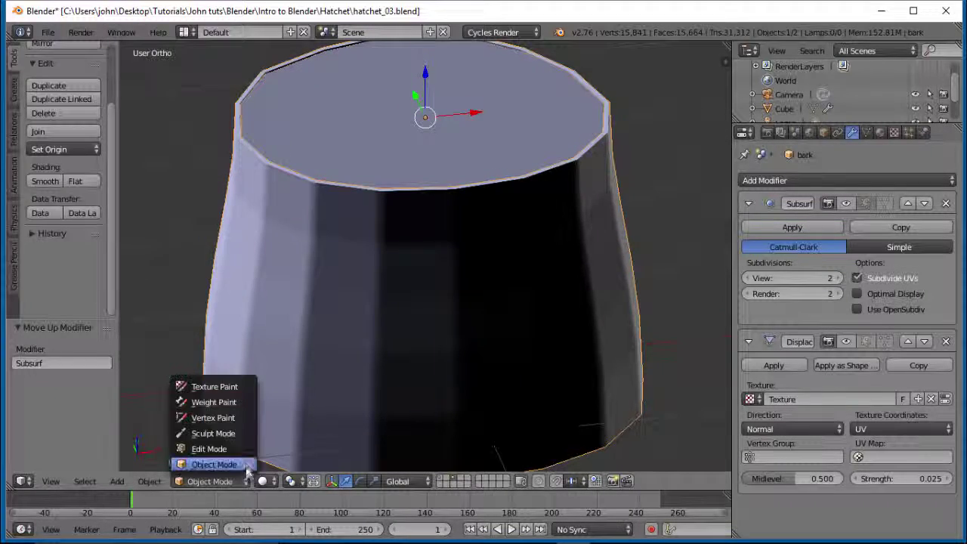
left_click(216, 447)
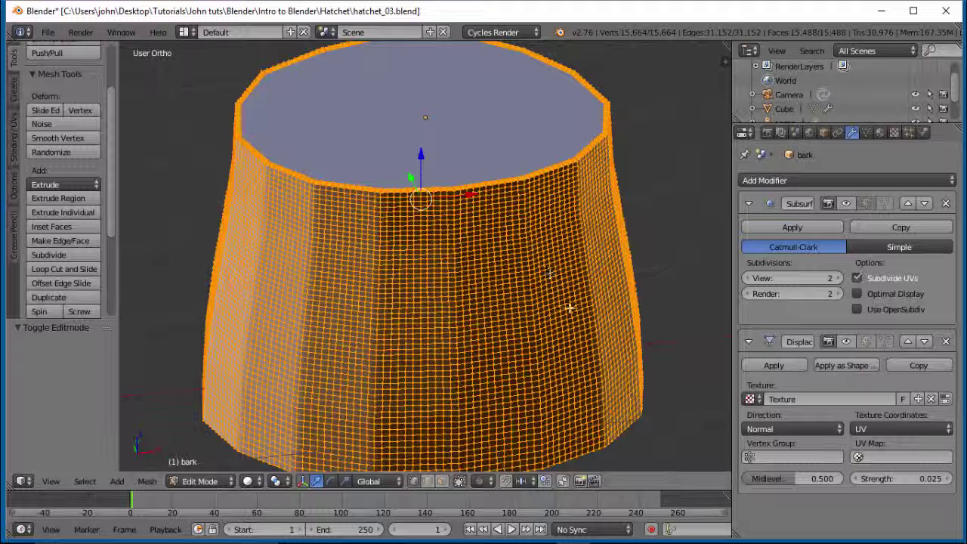
key("h")
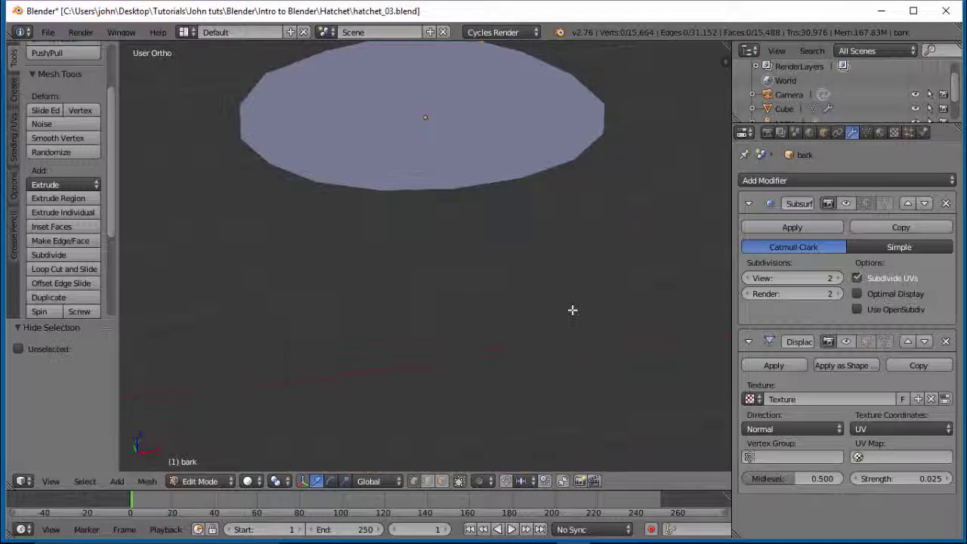